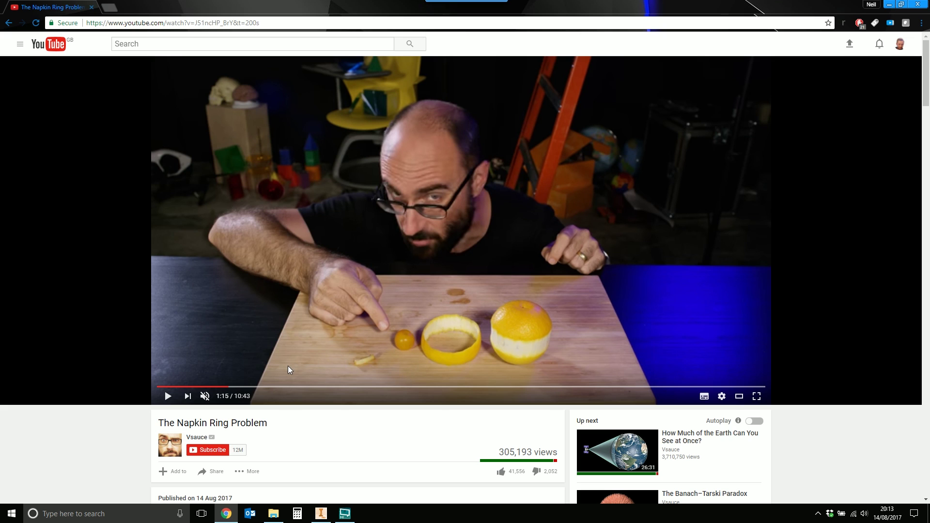
Skim the Napkin Ring video from 1:15 to 7:45, ending on the πR² − πy² area algebra.
click(241, 388)
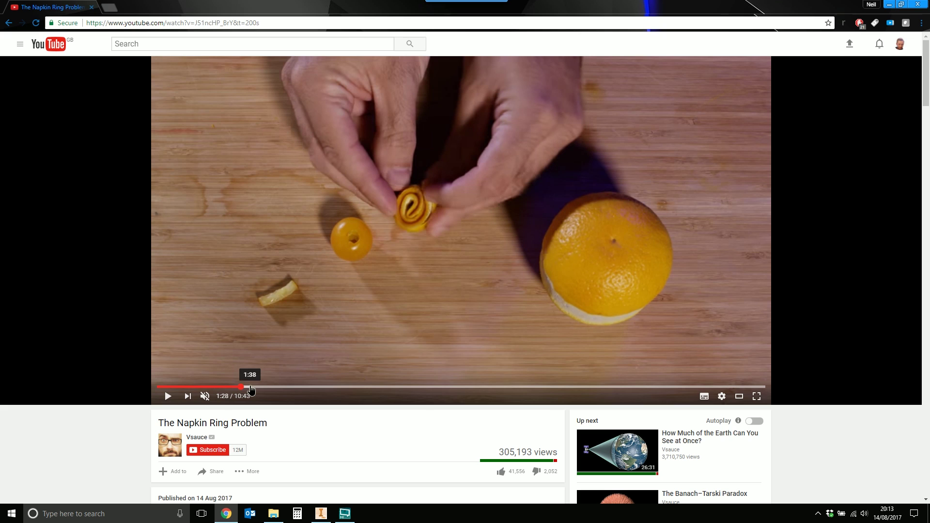
click(241, 387)
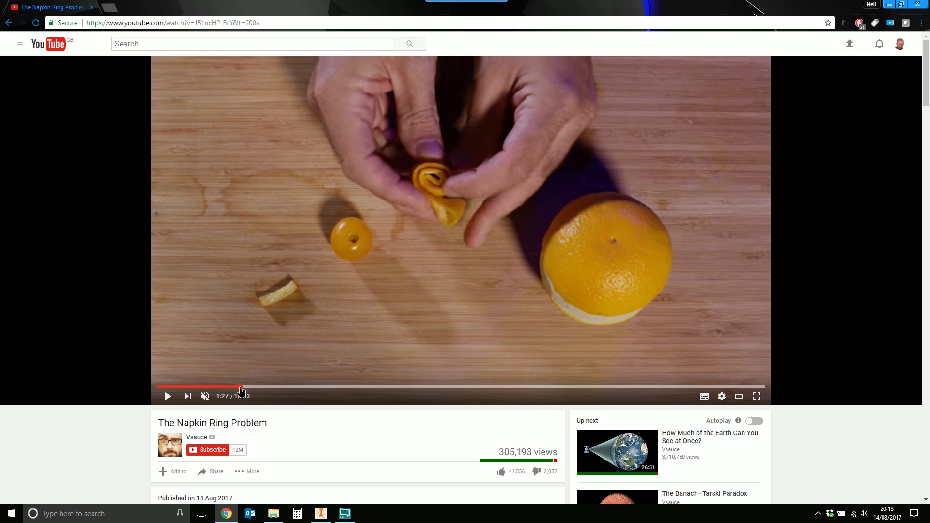
click(233, 387)
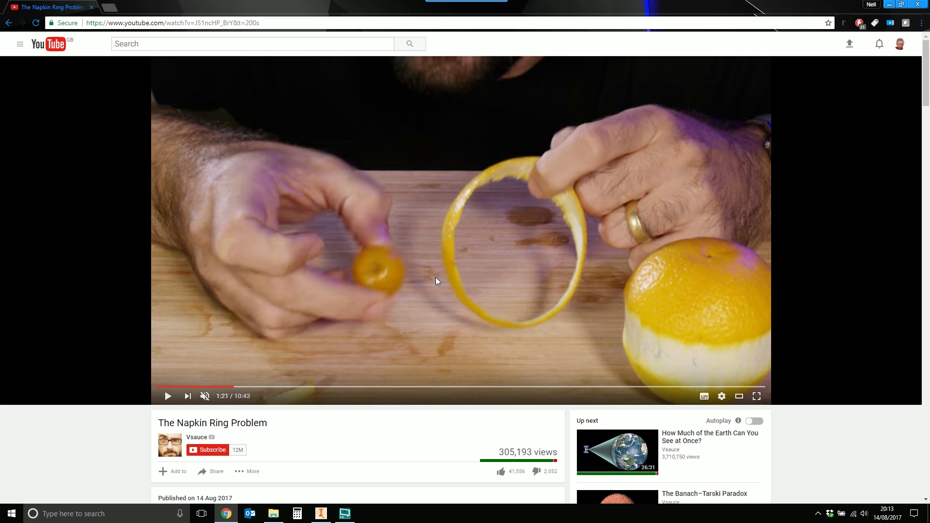
click(267, 387)
click(271, 387)
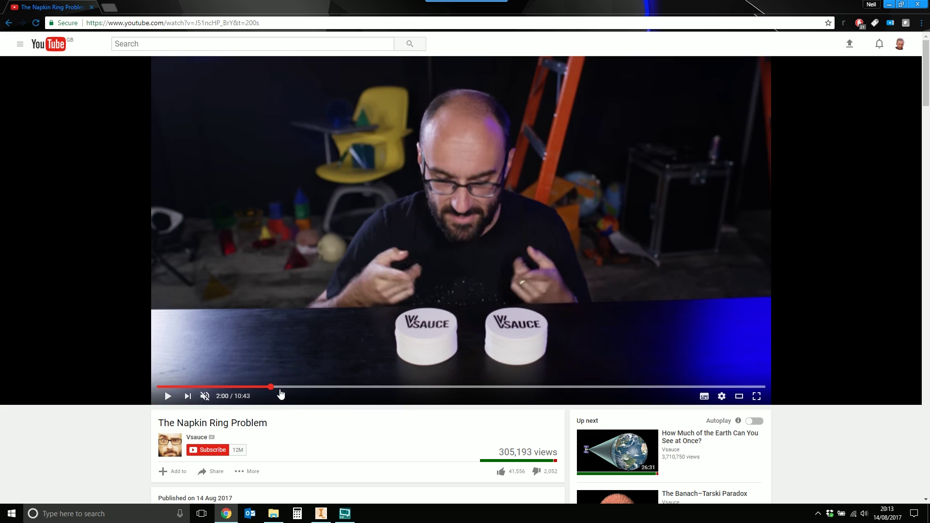
click(290, 388)
click(308, 387)
click(313, 387)
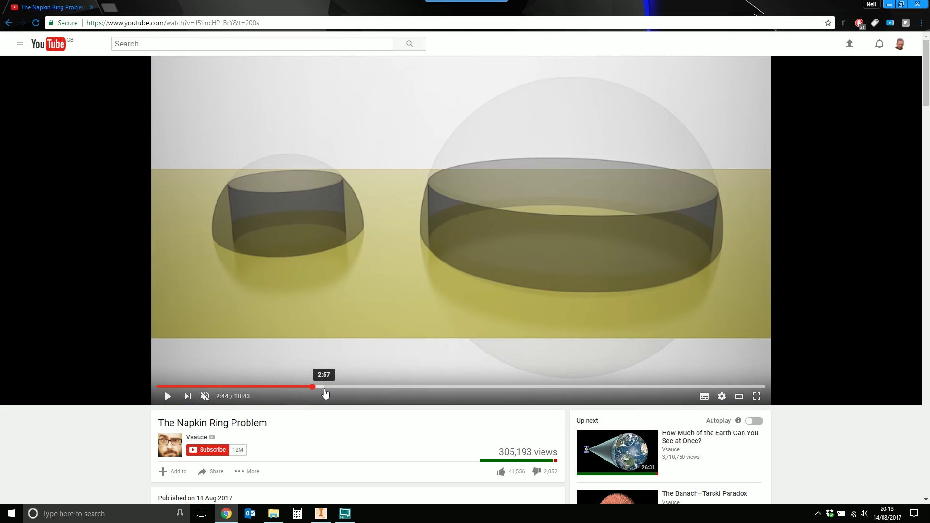
click(327, 388)
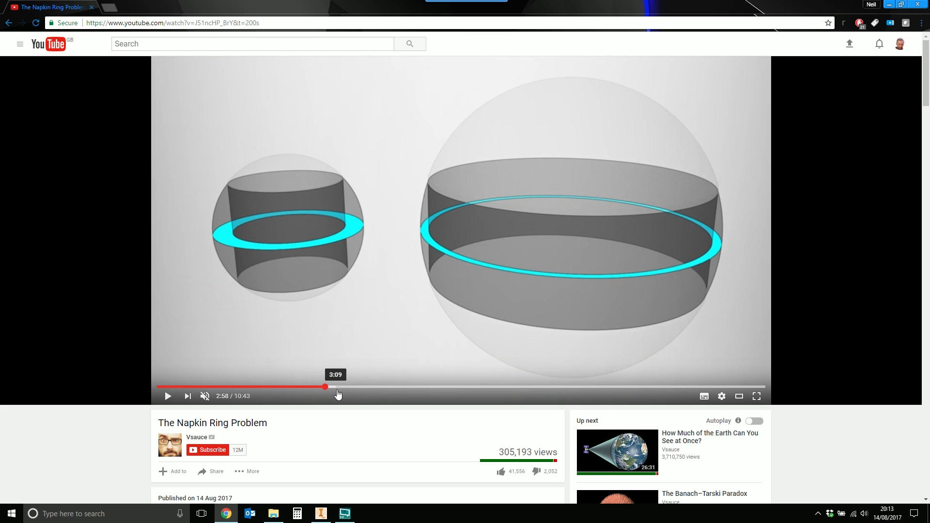
click(345, 388)
click(352, 387)
click(356, 387)
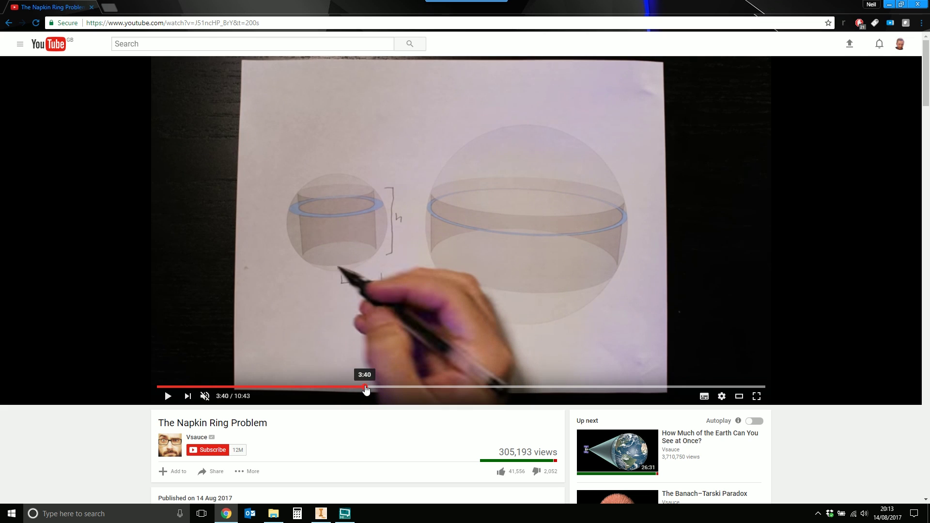
click(367, 388)
click(379, 388)
click(388, 388)
click(394, 387)
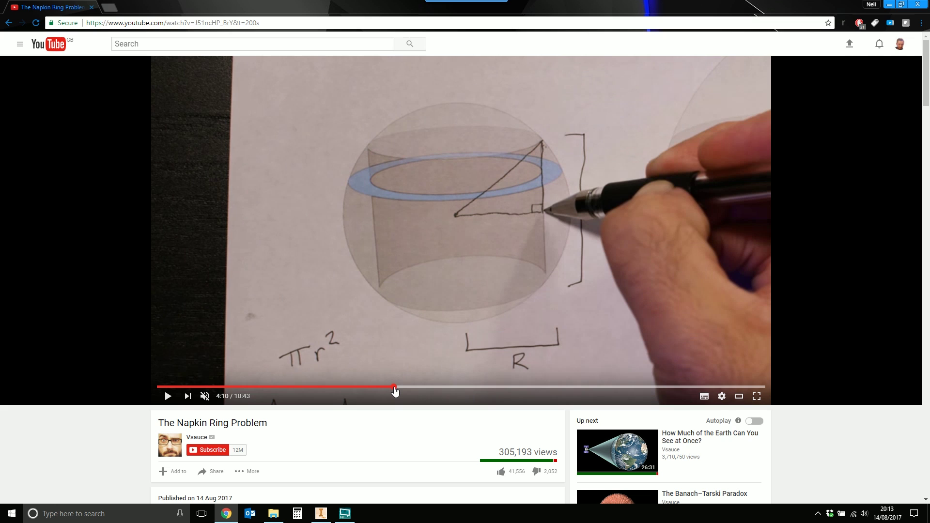
click(407, 388)
click(417, 387)
click(427, 388)
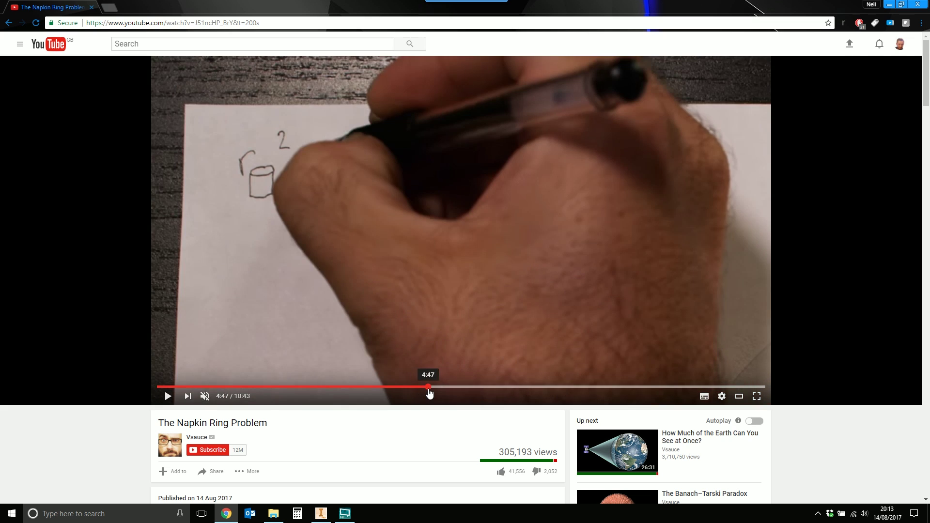
click(436, 388)
click(450, 388)
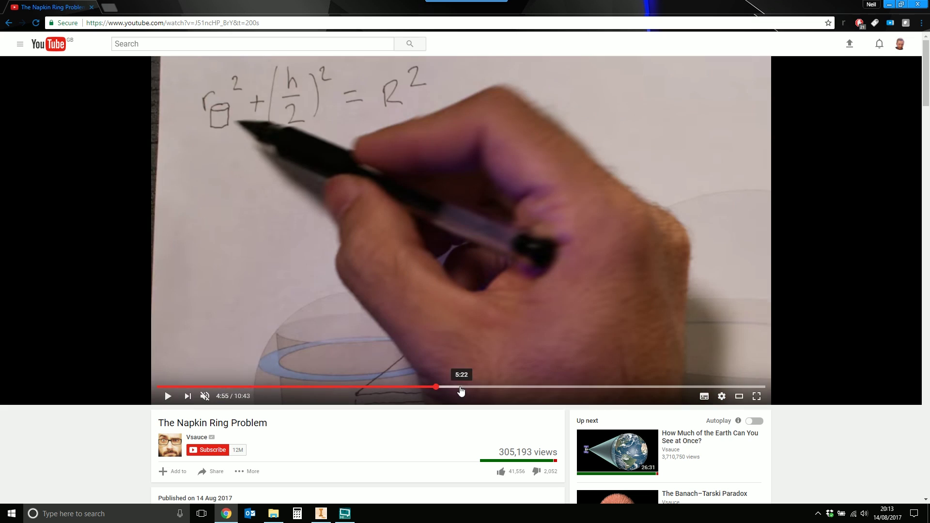
click(463, 388)
click(475, 388)
click(487, 388)
click(498, 387)
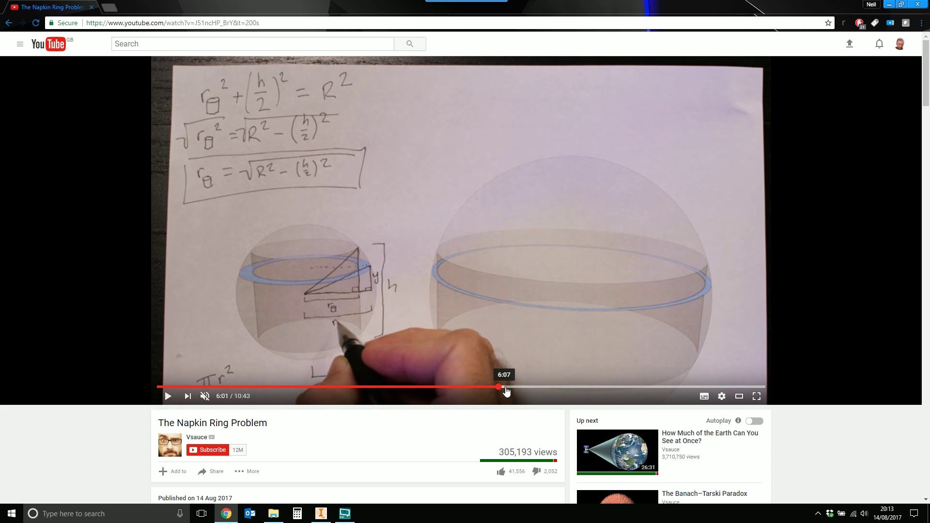
click(506, 388)
click(515, 388)
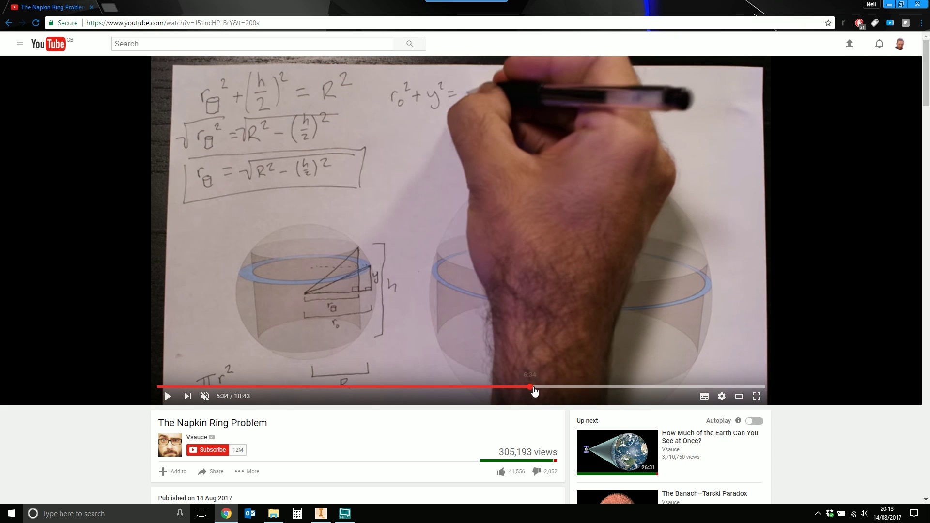
click(536, 387)
click(547, 388)
click(564, 388)
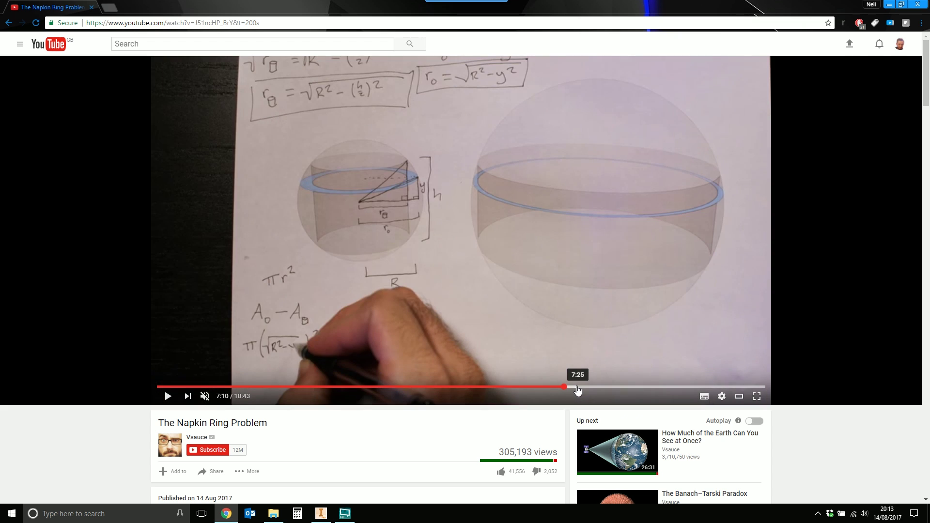
click(596, 388)
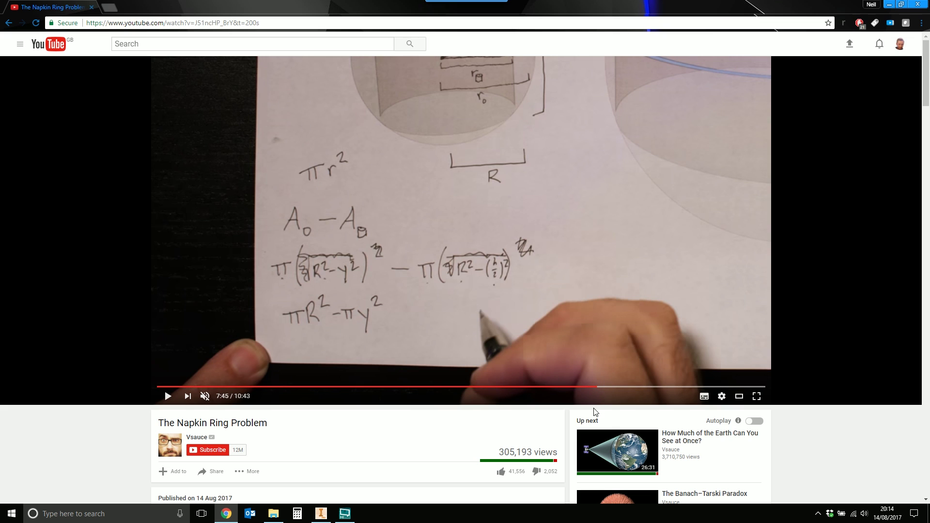
Rewind the video to the boxed radius formula at 5:44, then switch to Inventor.
click(483, 386)
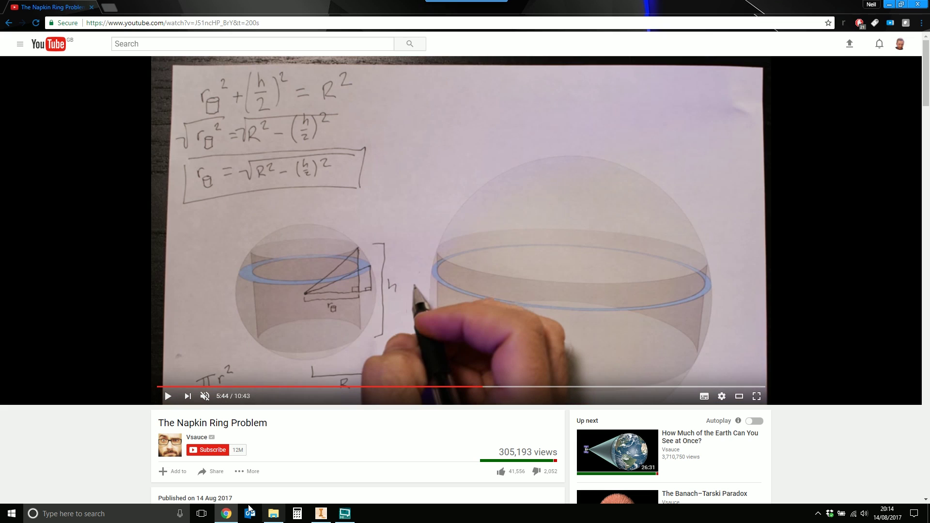
click(320, 514)
Create a Standard.ipt part with a 100 mm sphere centred at the origin on the XY plane.
click(12, 36)
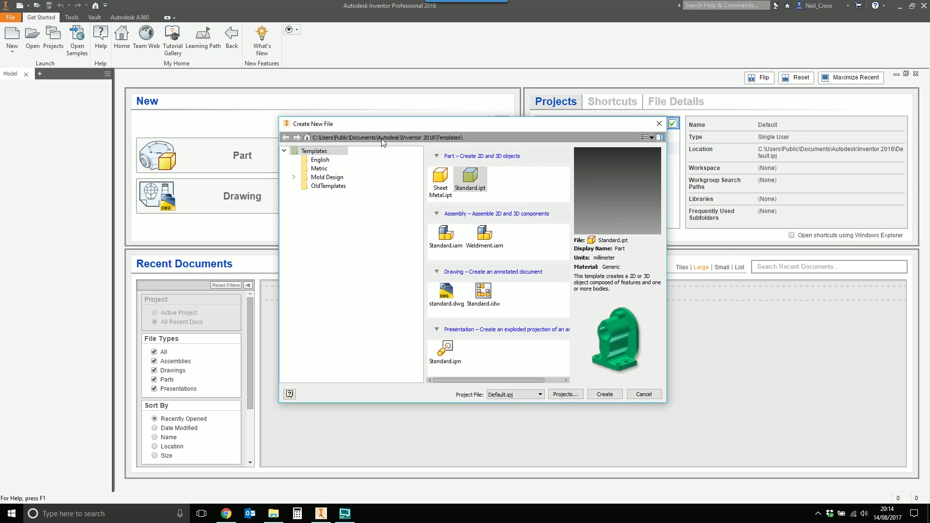
double_click(460, 184)
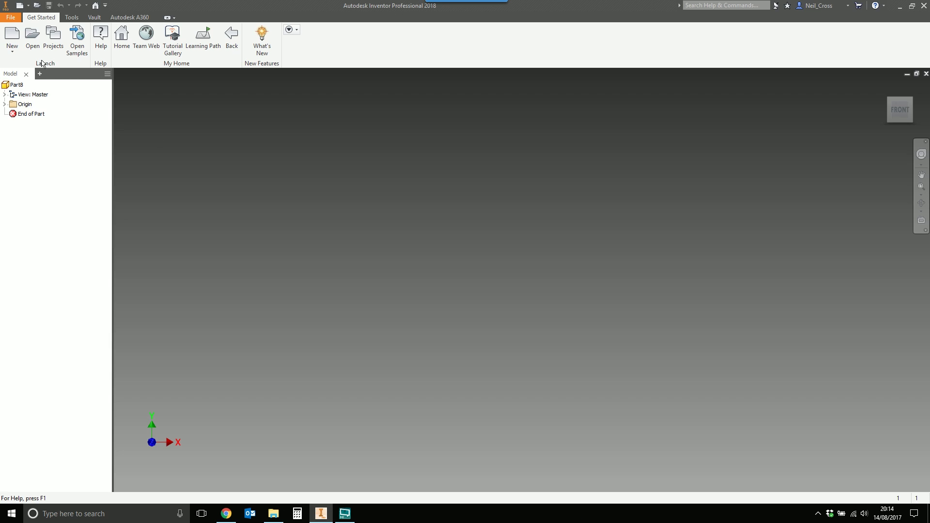
click(19, 39)
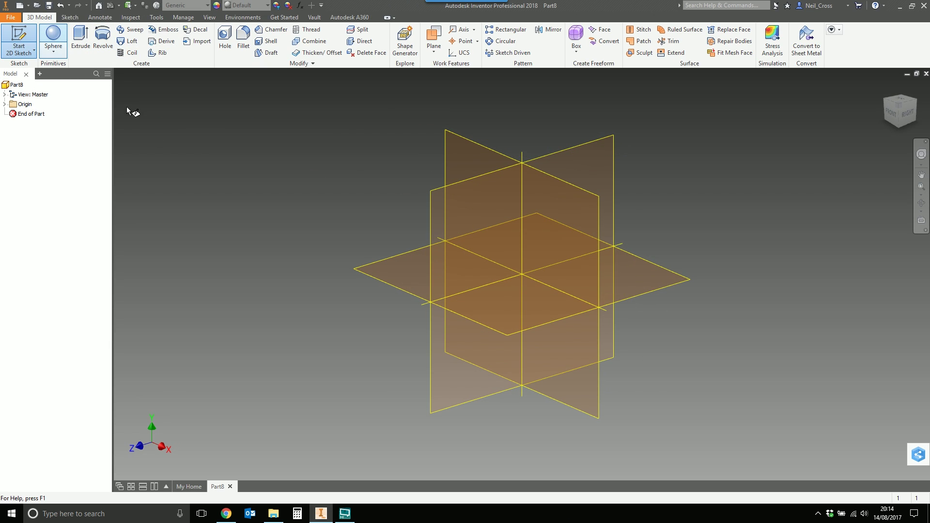
click(451, 136)
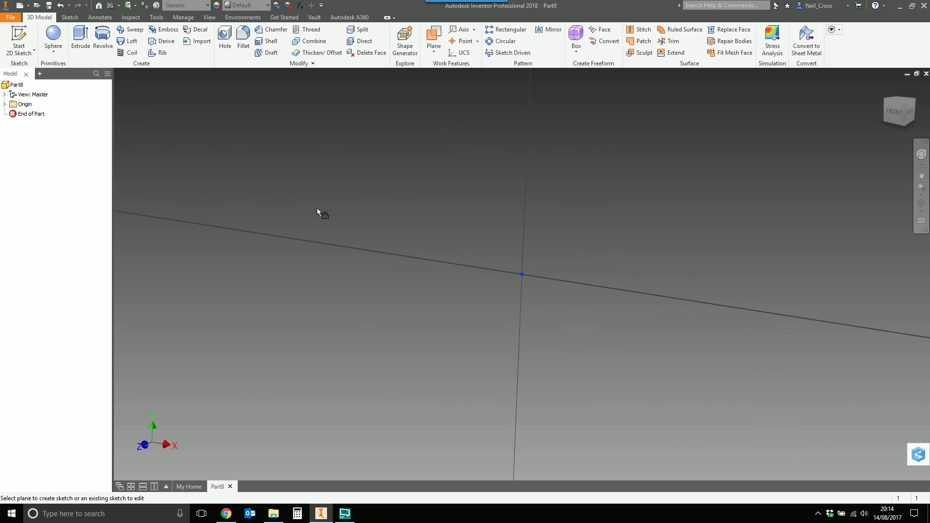
click(523, 275)
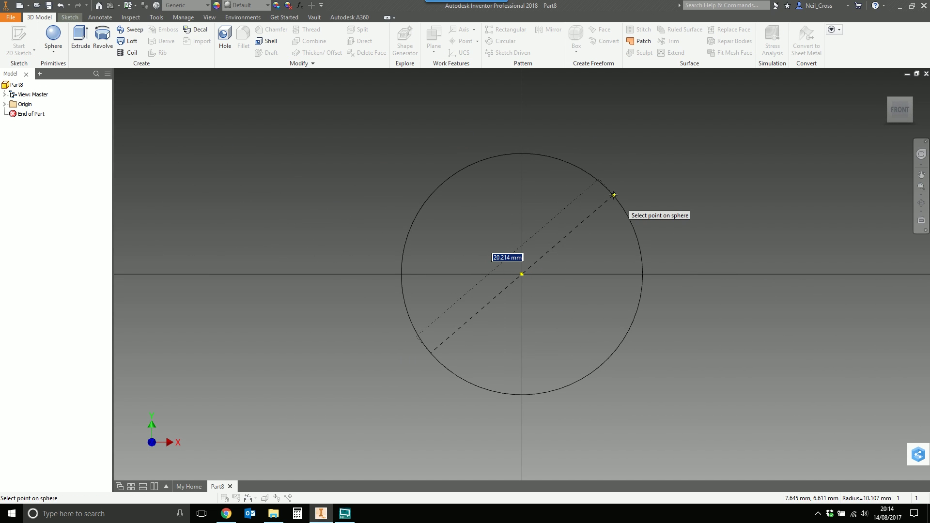
text(100)
key(Return)
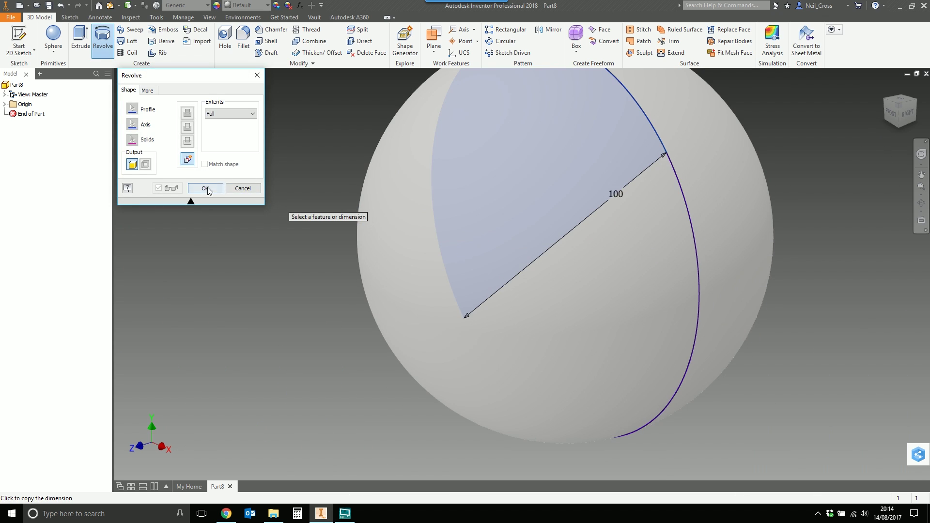
click(205, 188)
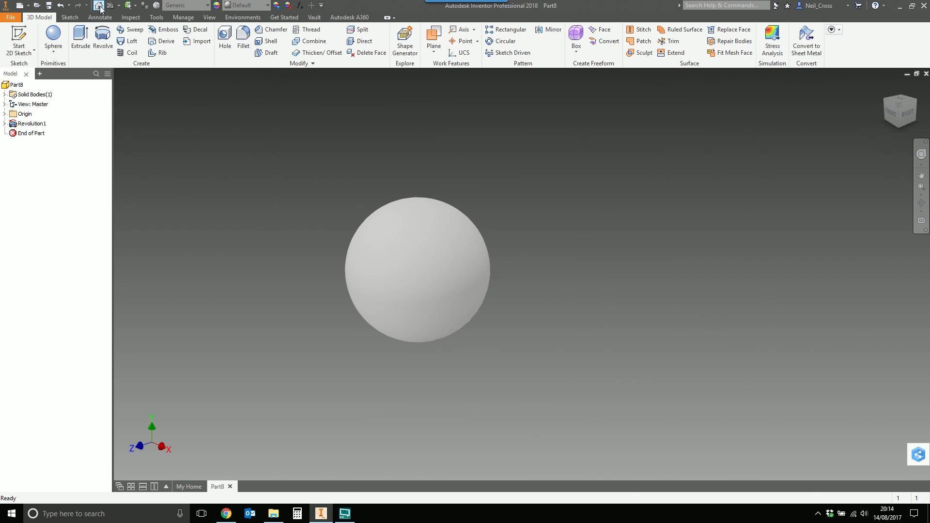
Set the sphere's material to Copper and its appearance to Gold - Metal.
click(194, 7)
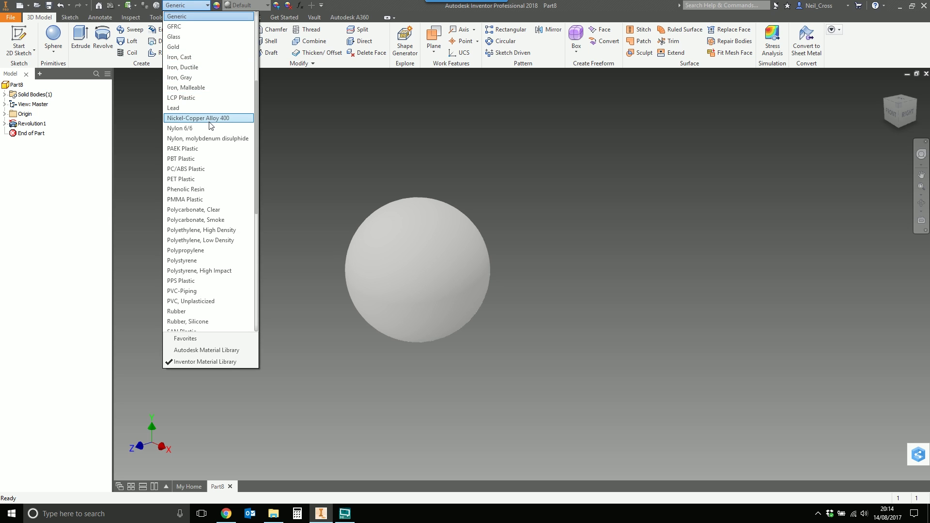
scroll(209, 121, up, 5)
click(202, 57)
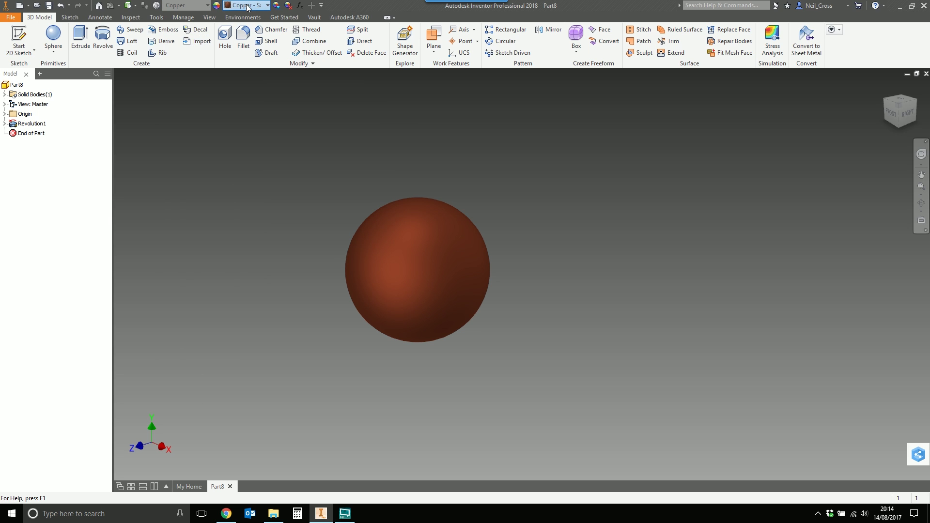
click(247, 5)
scroll(248, 242, down, 10)
scroll(248, 258, down, 15)
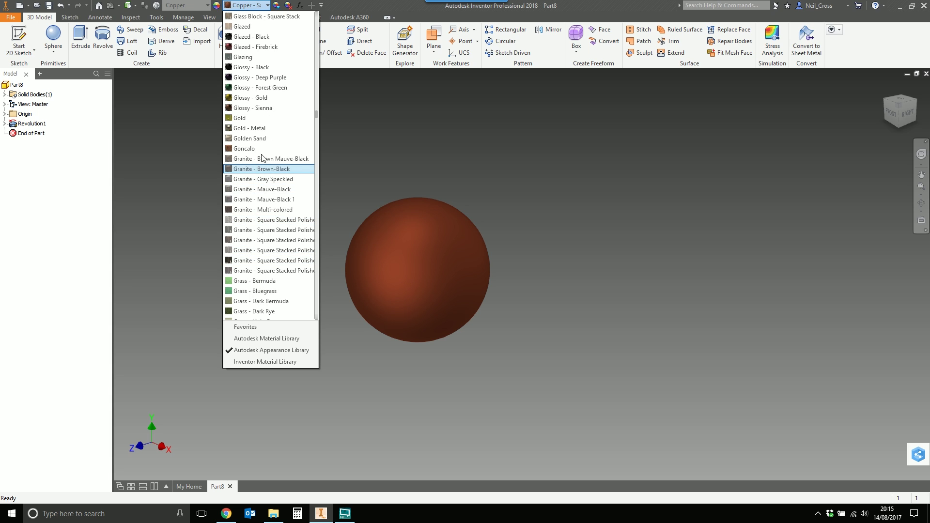
click(249, 128)
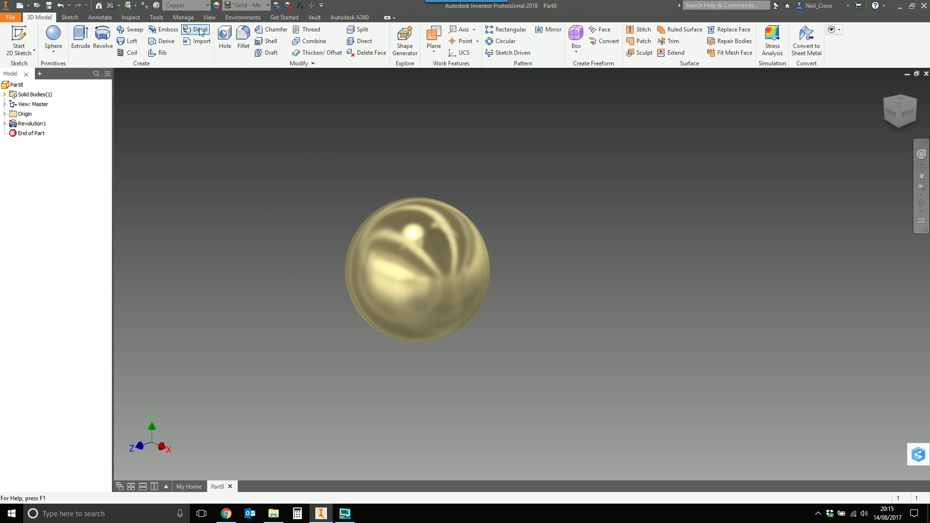
Use the Realistic visual style with shadows on and Grid Light lighting.
click(209, 17)
click(110, 43)
click(119, 68)
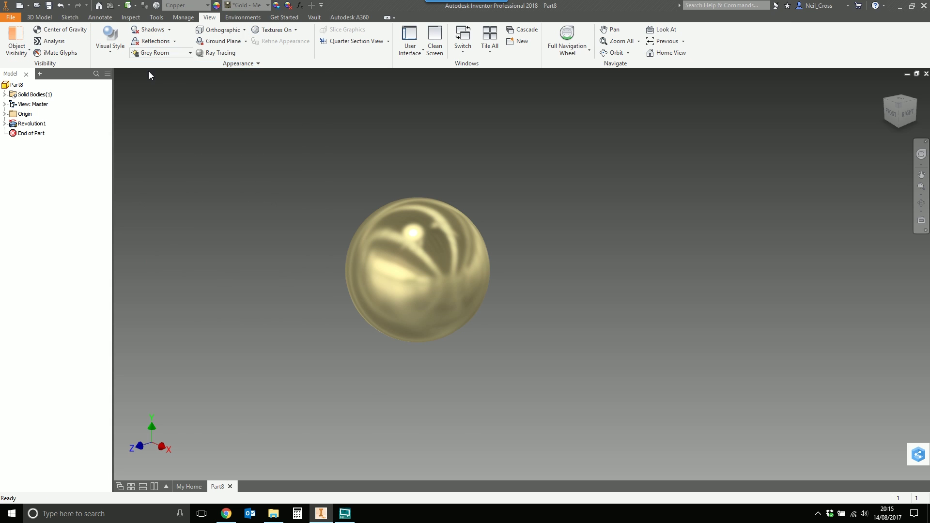
click(149, 30)
click(157, 52)
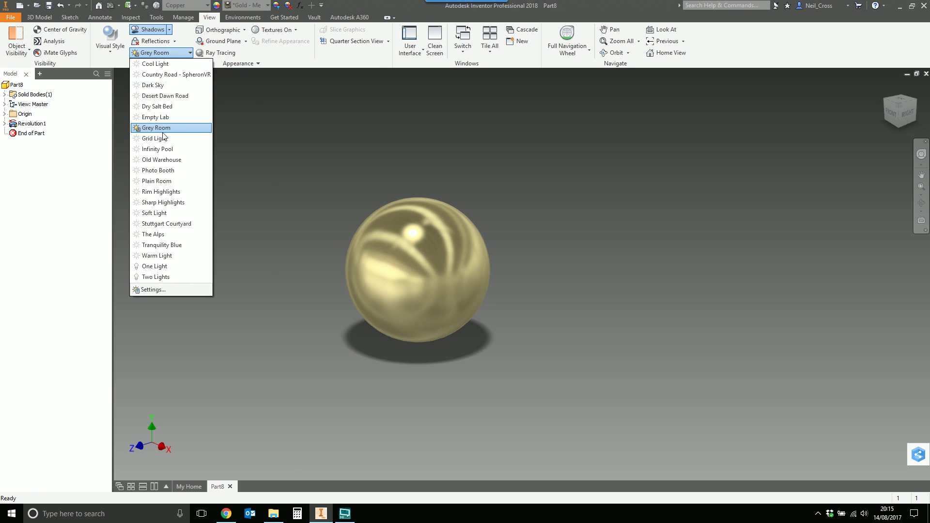
click(165, 139)
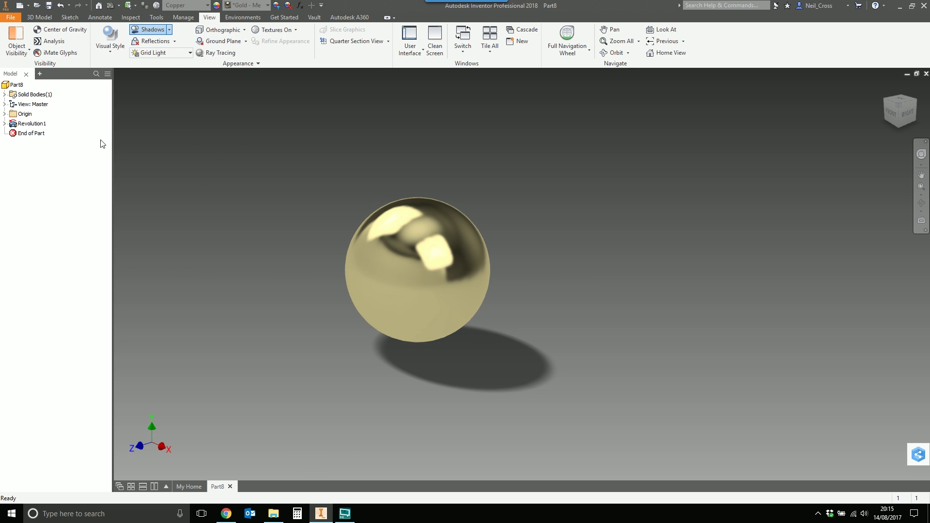
Create Part9 from Standard.ipt, check Part8's gold sphere, then return to Part9.
click(20, 5)
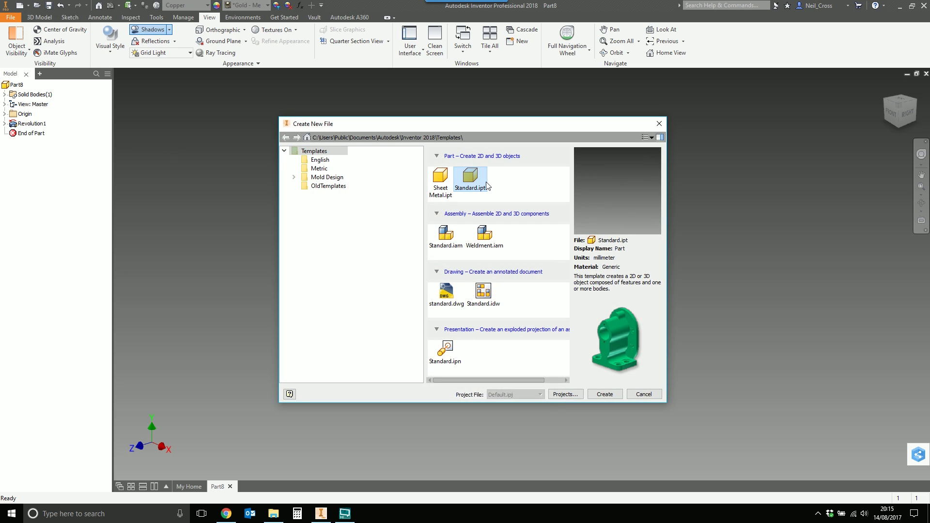
double_click(470, 179)
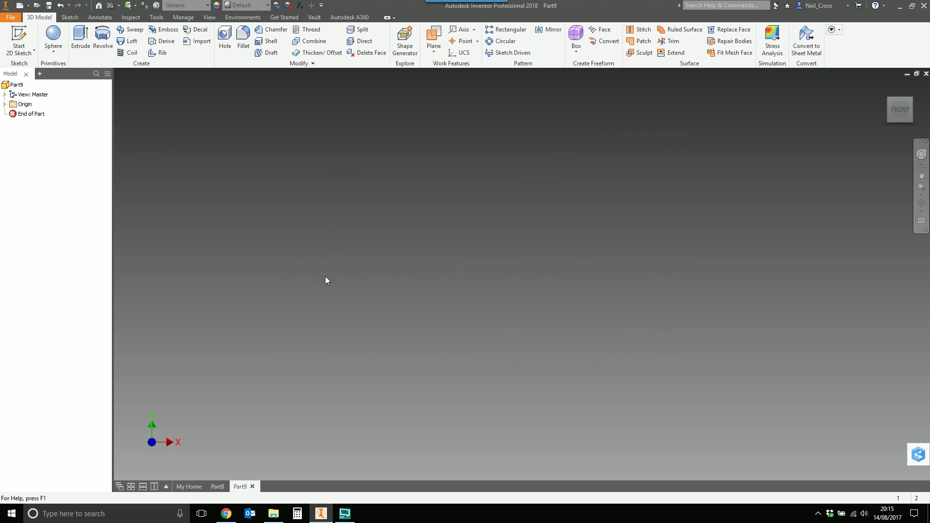
click(218, 486)
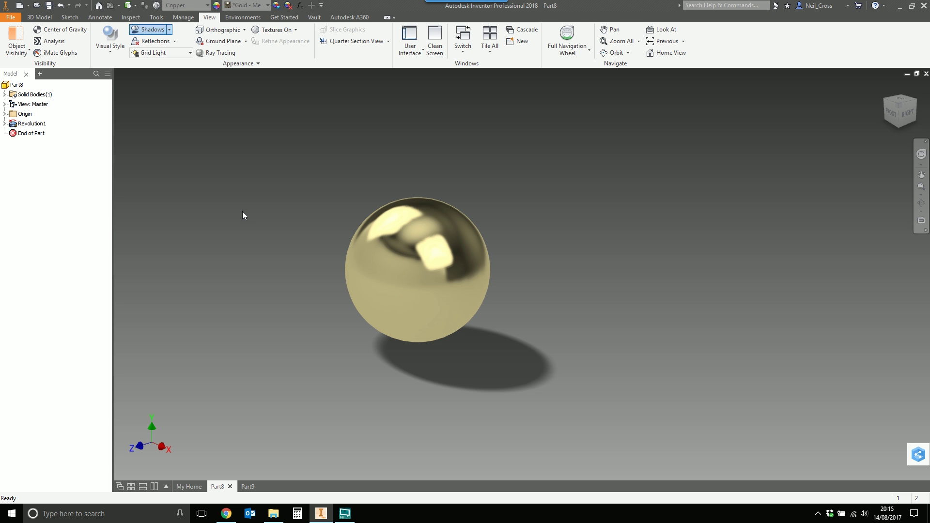
click(247, 486)
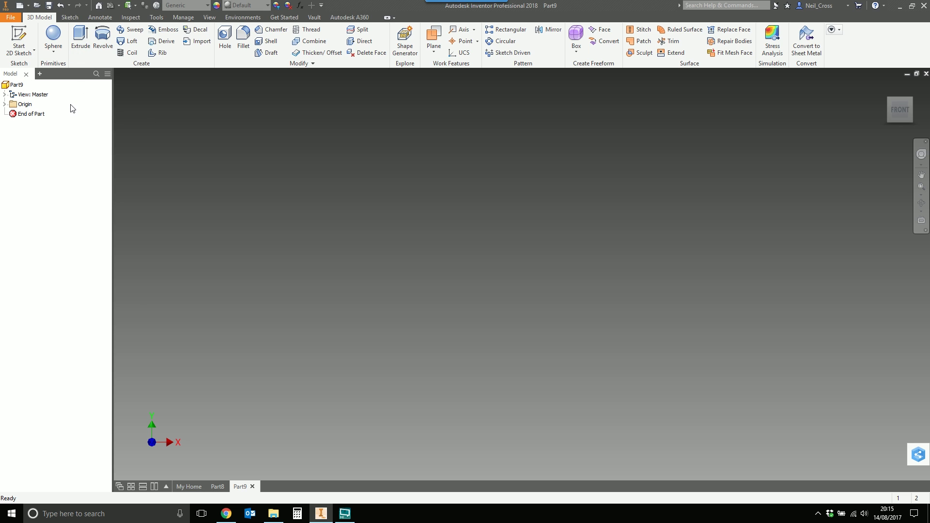
Add a 2000 mm sphere centred at the origin on Part9's XY plane.
click(53, 35)
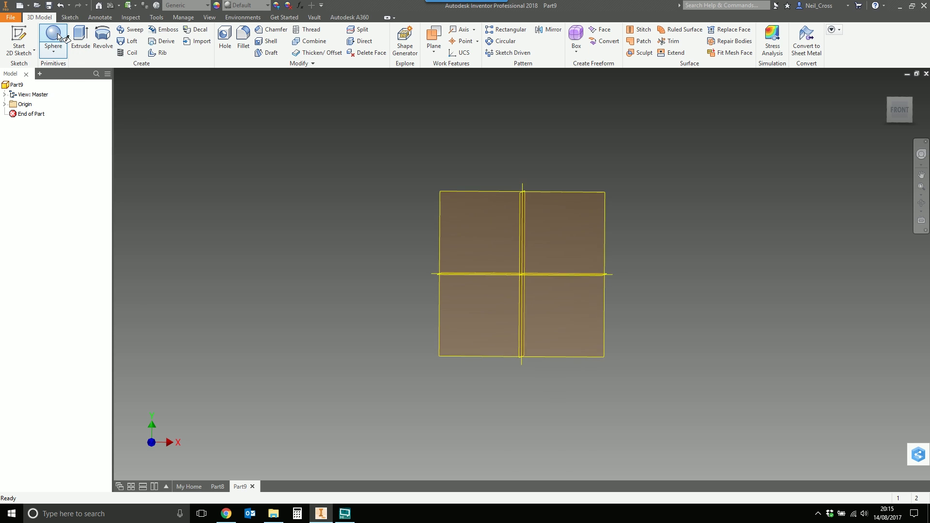
click(454, 138)
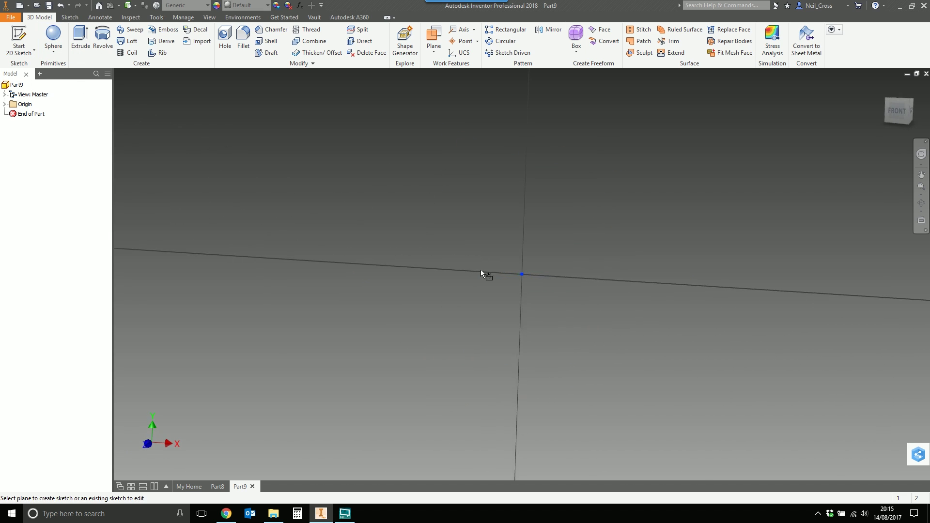
click(522, 274)
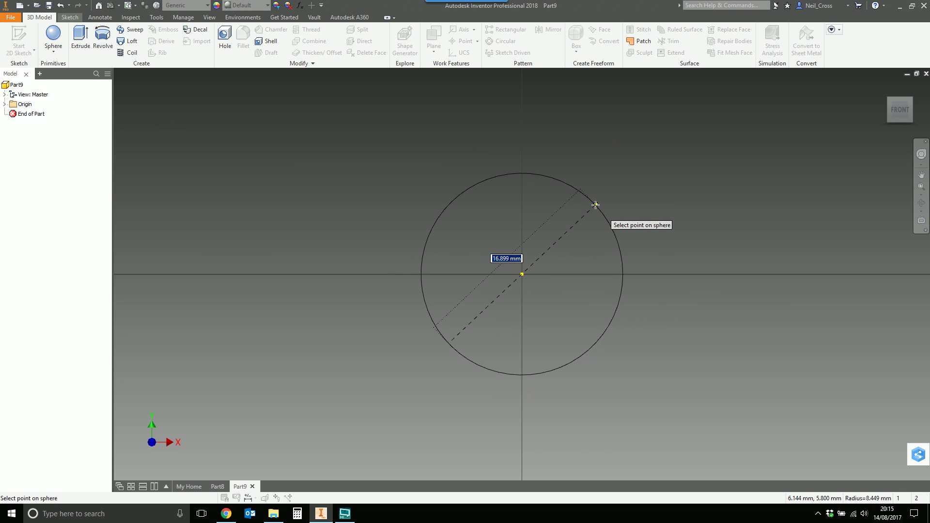
text(2000)
key(Return)
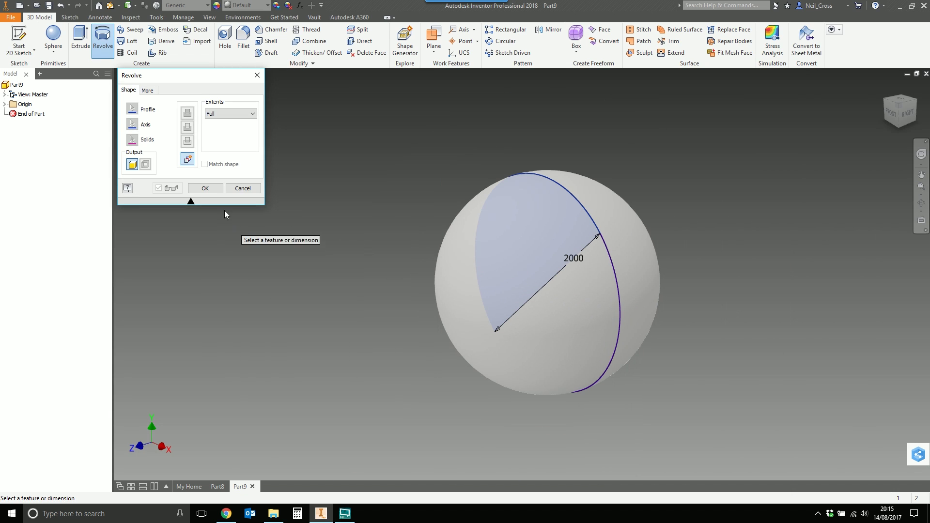
click(205, 188)
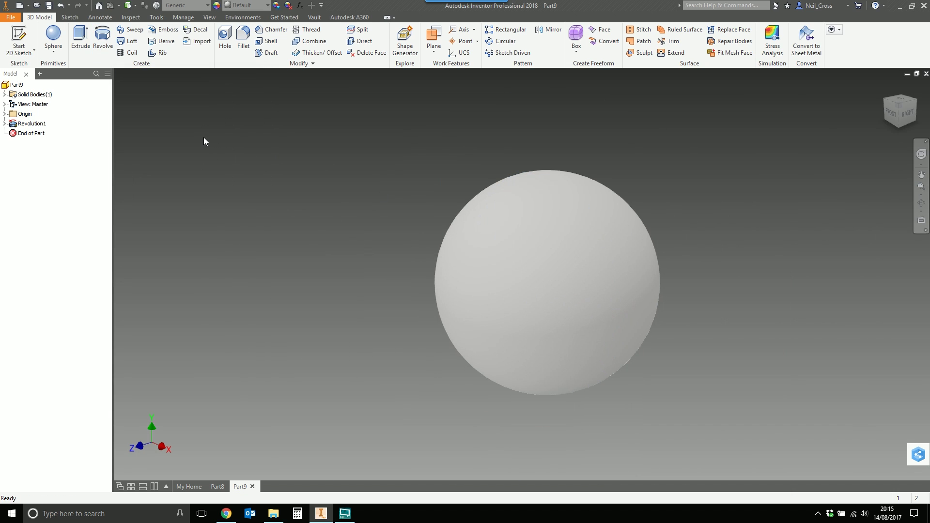
Make Part9's sphere Copper with a Gold - Metal appearance.
click(186, 5)
scroll(177, 36, up, 3)
click(184, 74)
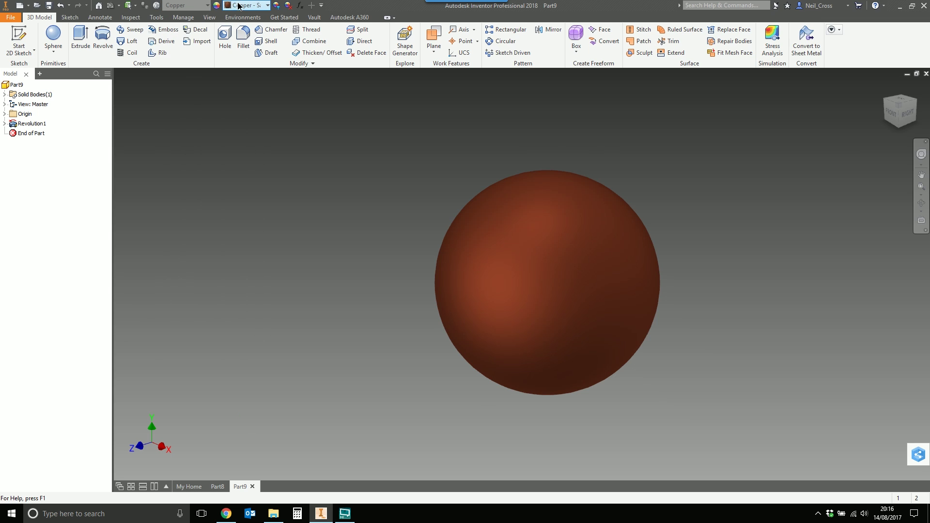
click(268, 5)
scroll(266, 70, down, 12)
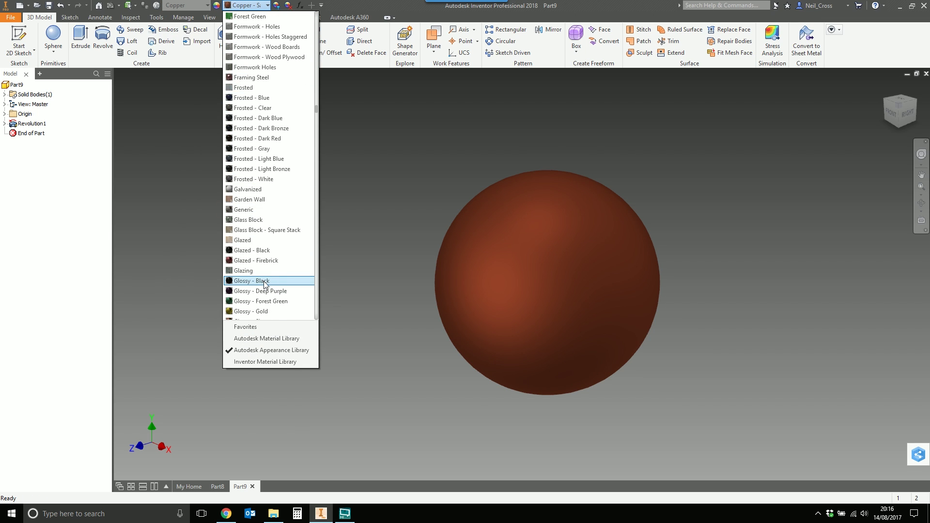
click(259, 250)
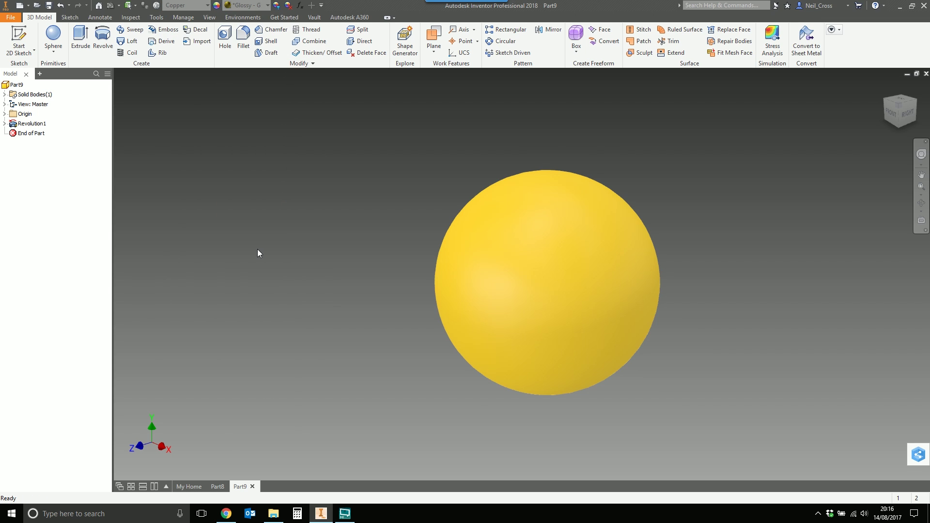
click(267, 5)
scroll(277, 226, up, 1)
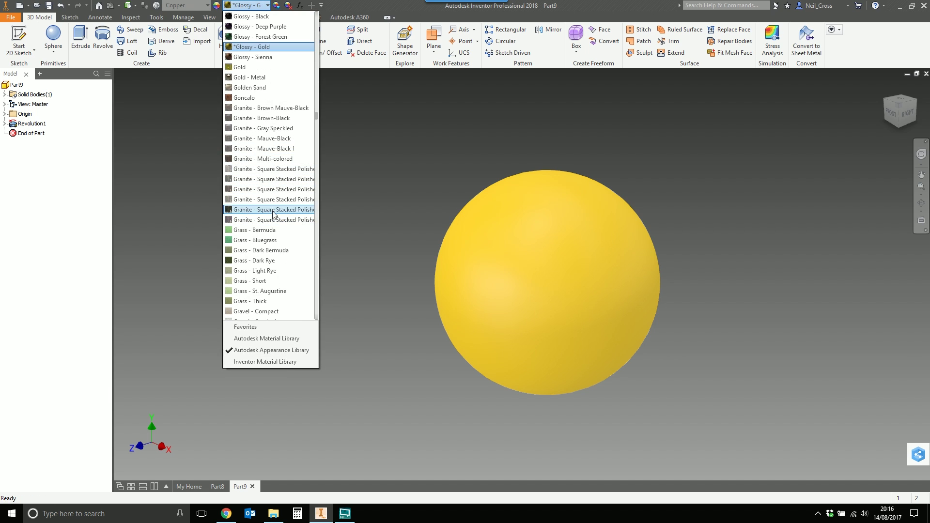
click(258, 77)
Set the visual style, Grid Light lighting and ground shadow, then return to Part8.
click(214, 19)
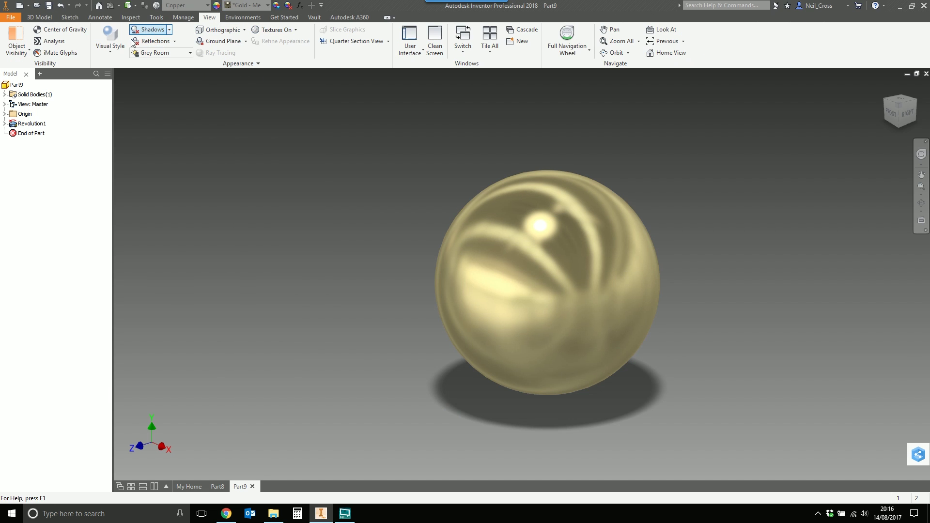
click(146, 30)
click(115, 44)
click(121, 62)
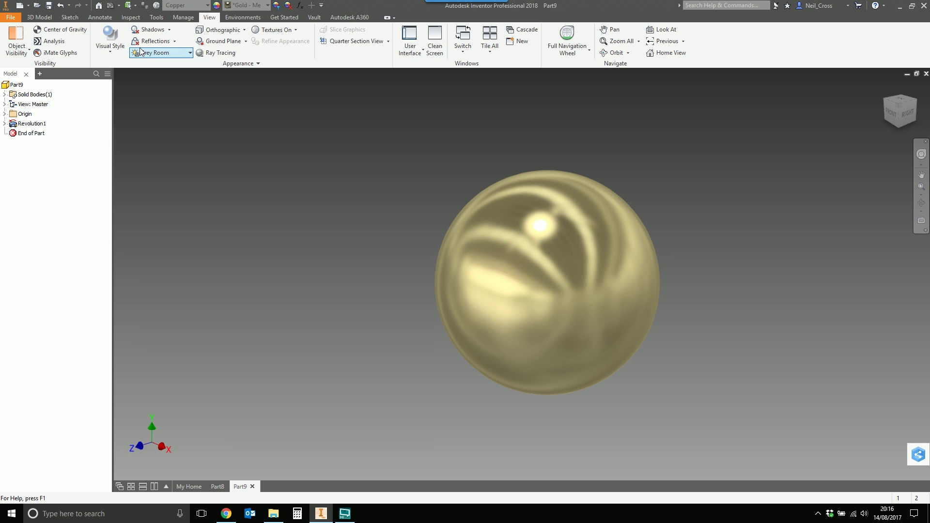
click(160, 53)
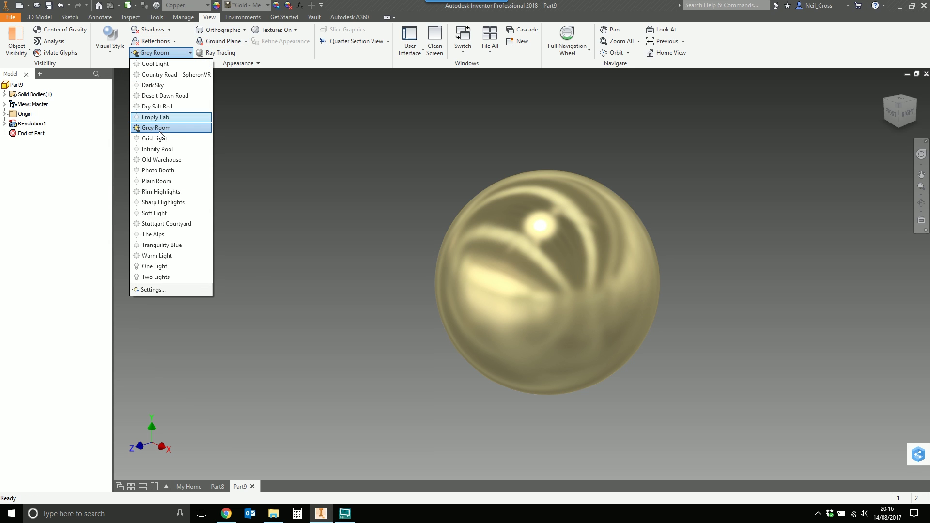
click(159, 138)
click(146, 29)
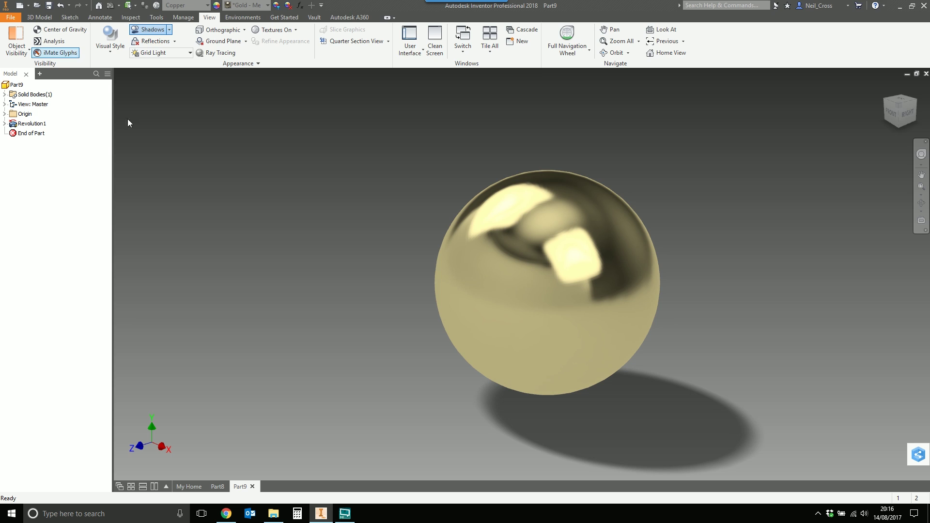
click(217, 486)
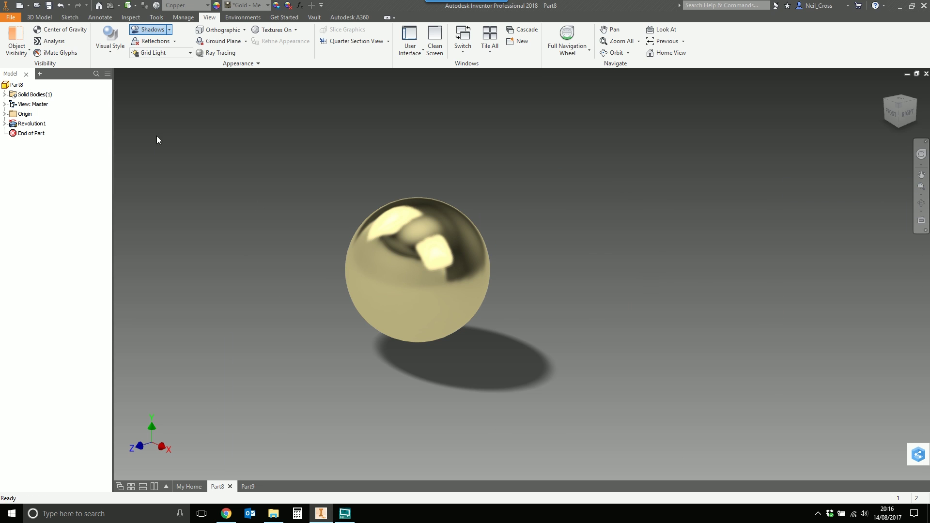
Dimension the small sphere's diameter as Ø100,00 using the ISO standard.
click(100, 17)
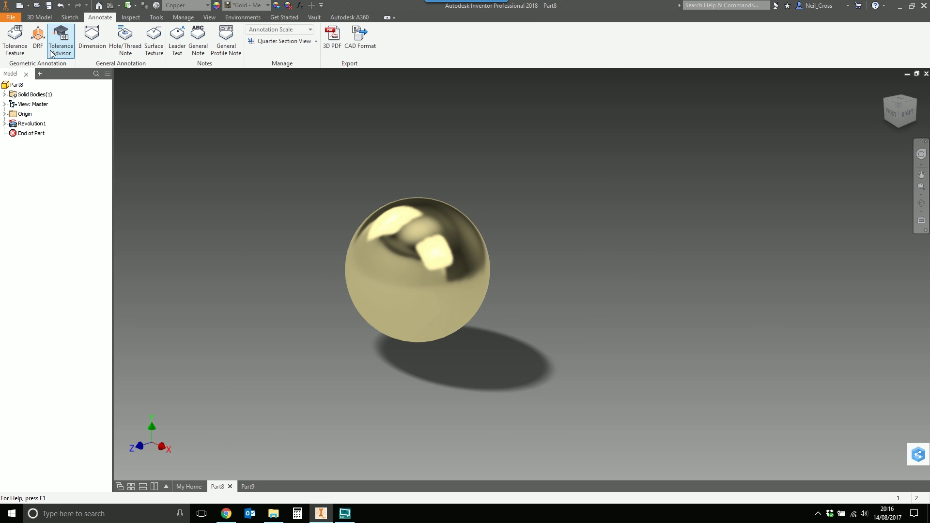
click(93, 39)
click(419, 286)
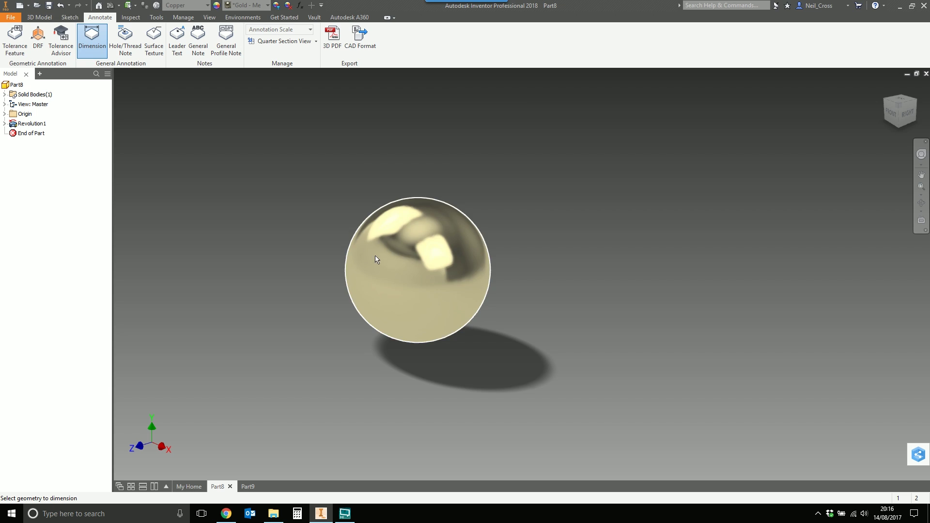
click(373, 260)
click(321, 228)
click(535, 130)
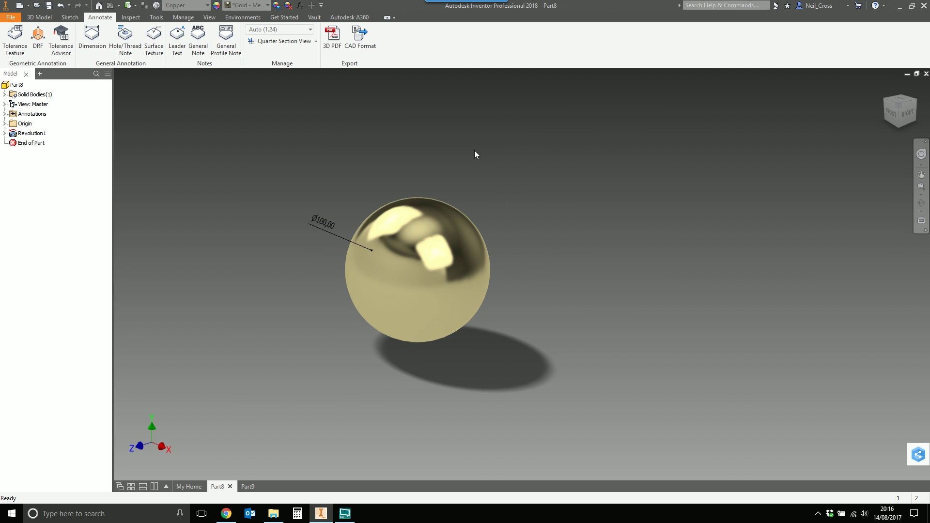
Dimension Part9's large sphere as Ø2000,00, then go back to Part8.
click(245, 486)
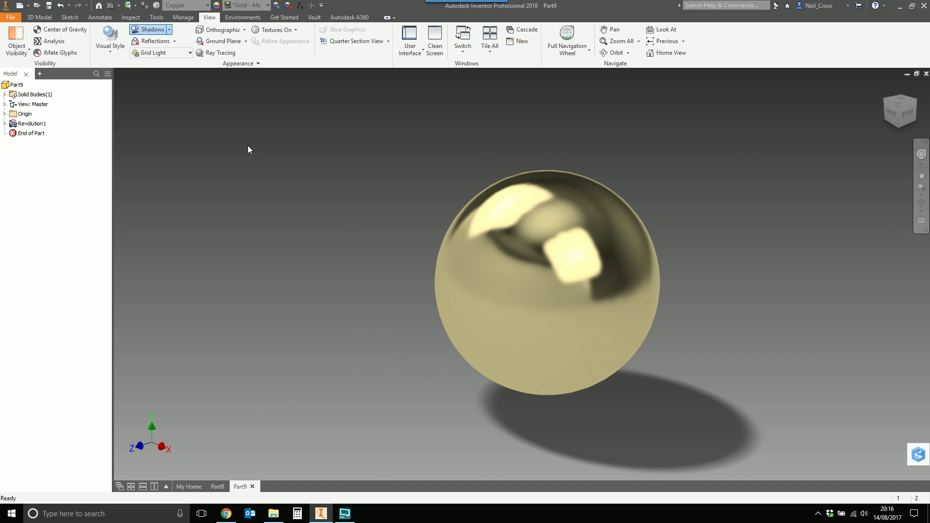
click(100, 17)
click(91, 38)
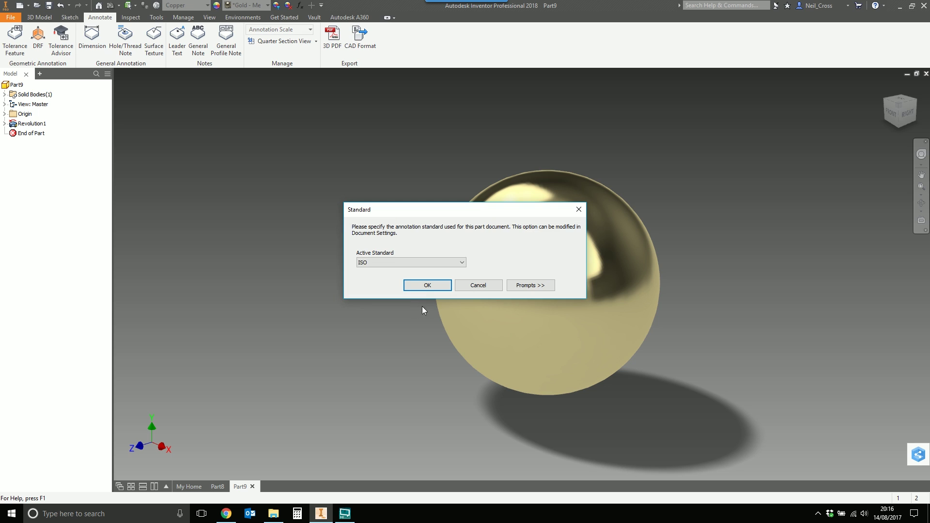
click(426, 284)
click(445, 286)
click(365, 247)
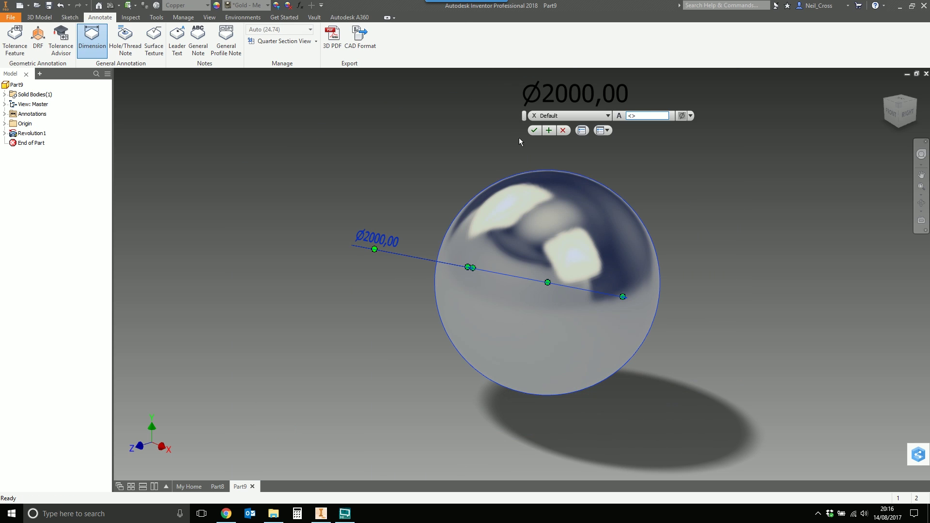
click(530, 130)
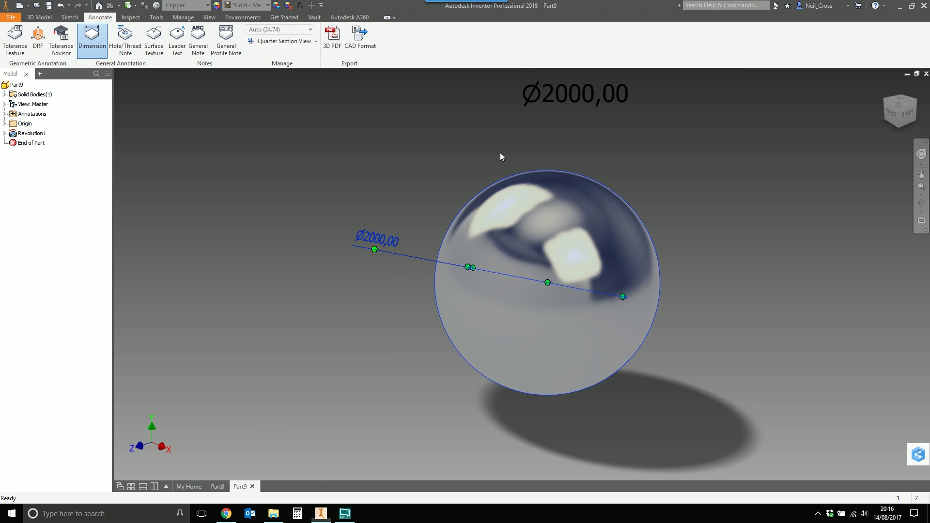
click(217, 486)
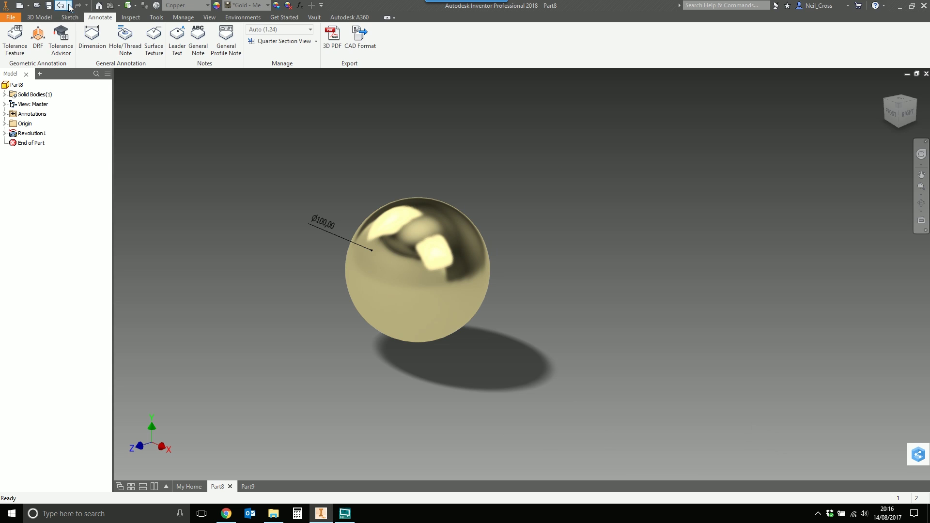
Create Work Plane1 offset 40 mm from the XZ Plane, viewing the sphere at an angle.
click(39, 17)
key(])
click(4, 124)
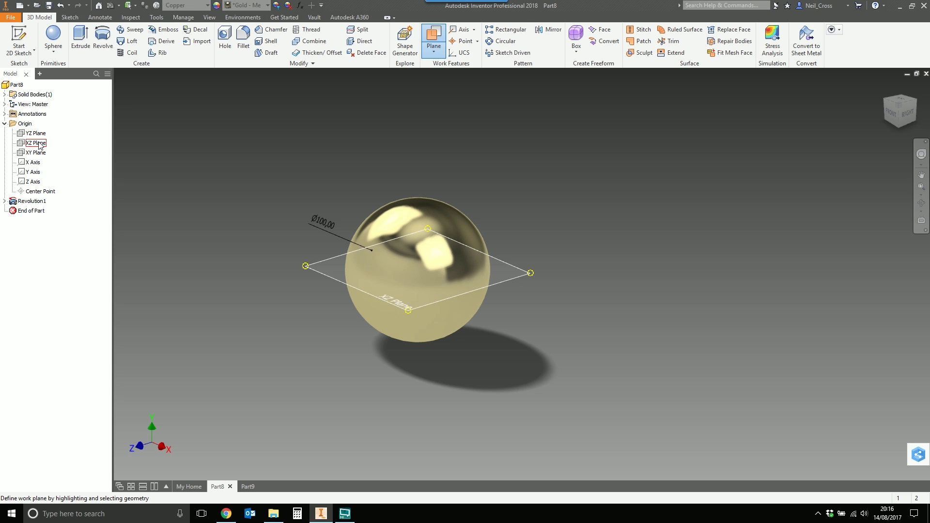
click(38, 144)
drag(318, 280, 322, 221)
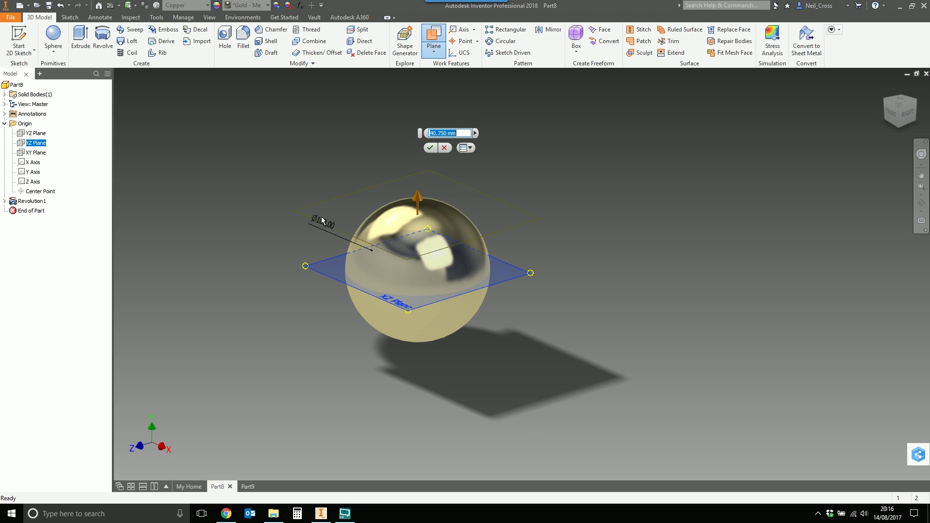
text(40)
shift+middle_drag(379, 237, 428, 226)
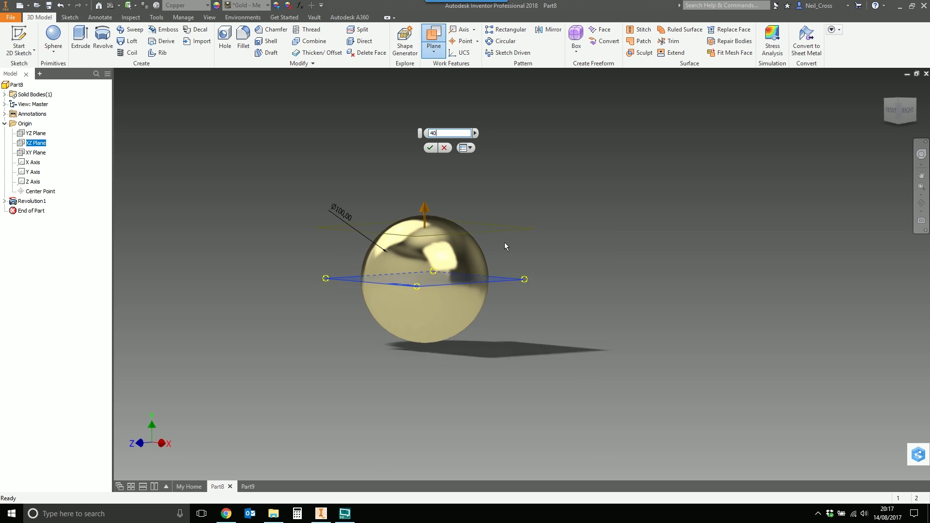
shift+middle_drag(505, 242, 447, 196)
key(Return)
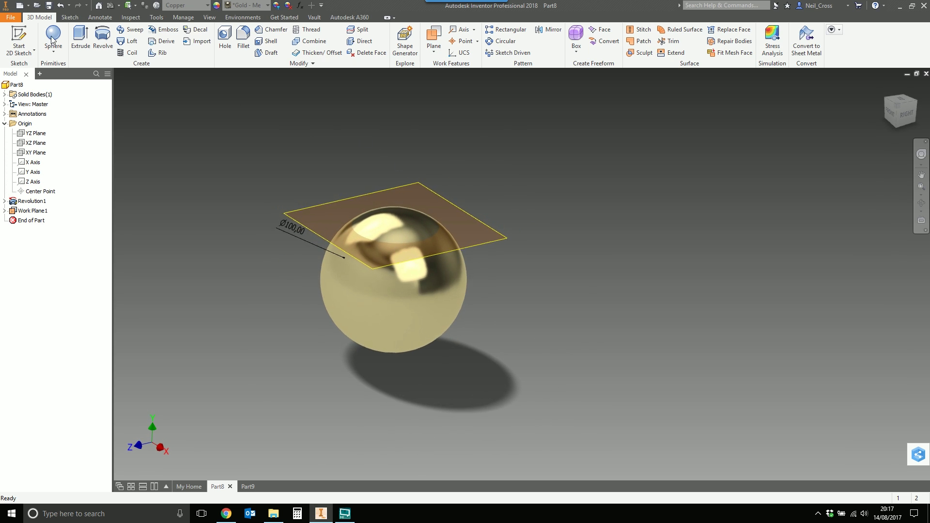
Project the sphere's cut edges on Work Plane1 and extrude a symmetric through-all cut.
click(19, 39)
click(299, 215)
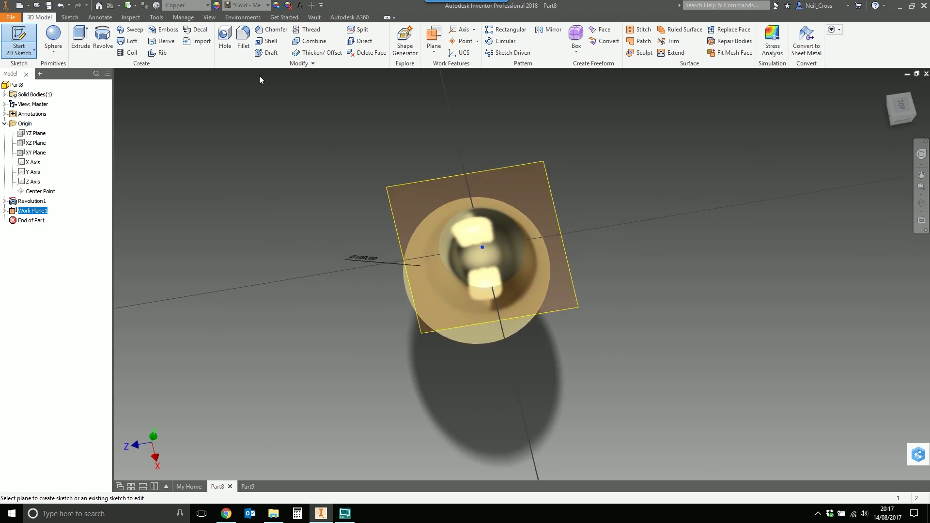
click(199, 33)
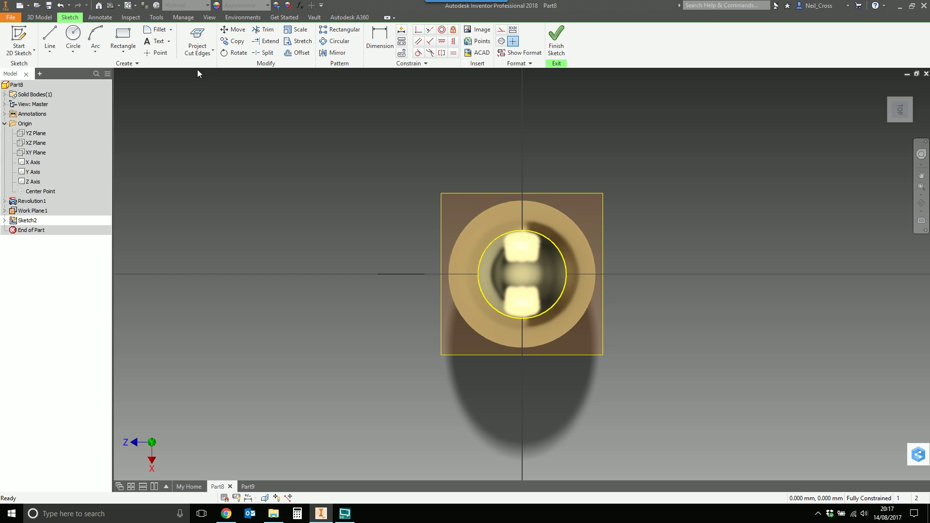
click(556, 42)
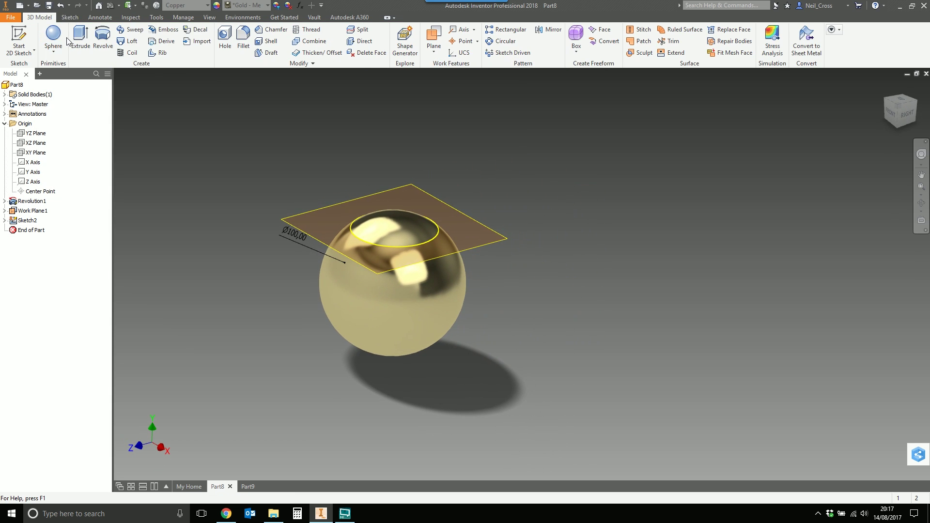
click(80, 38)
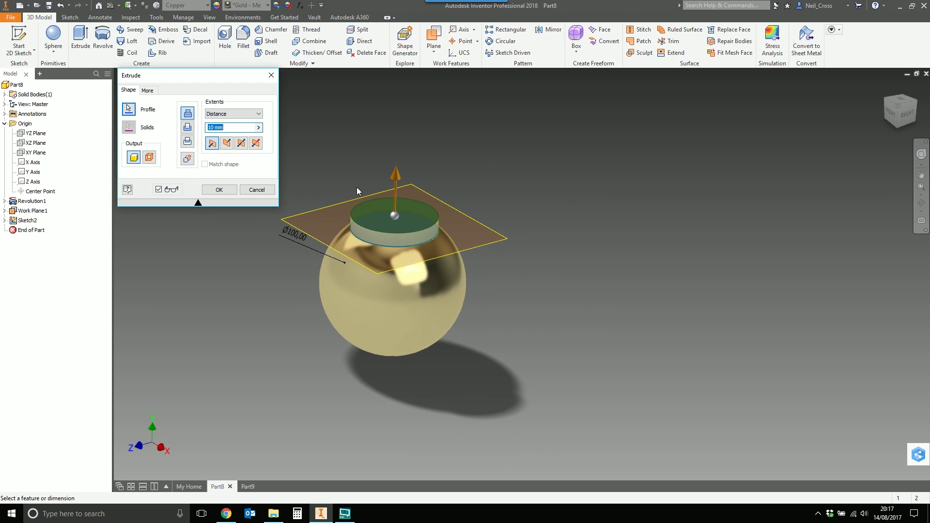
click(188, 127)
click(234, 113)
click(209, 147)
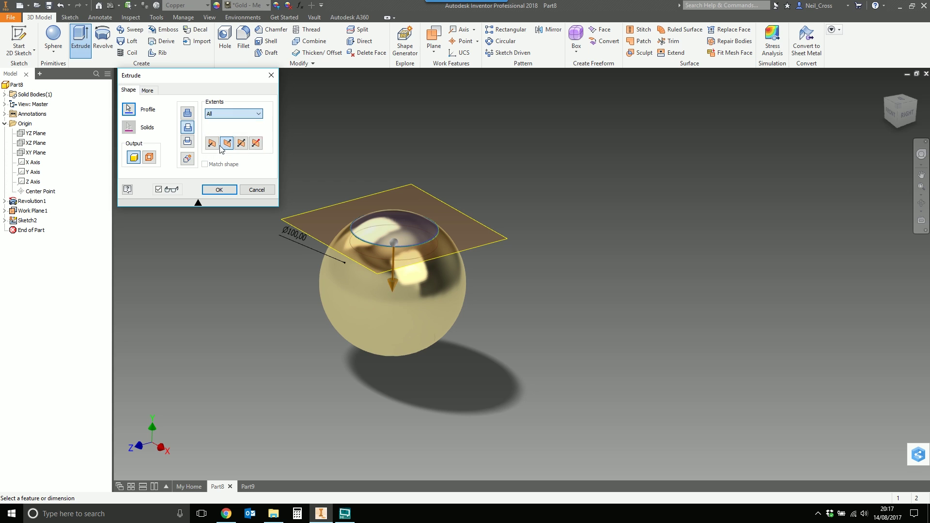
click(242, 143)
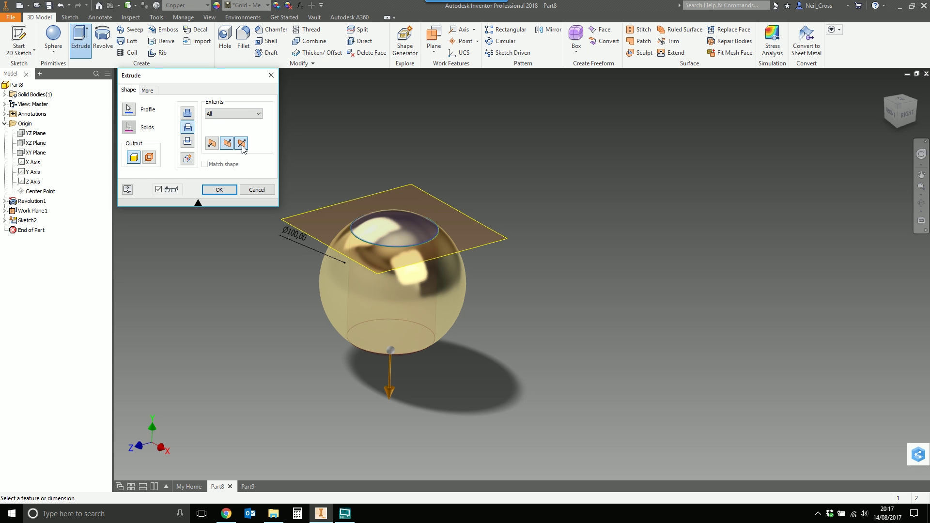
click(219, 189)
Hide Work Plane1 and fit the cut sphere in view.
key(F5)
key(F5)
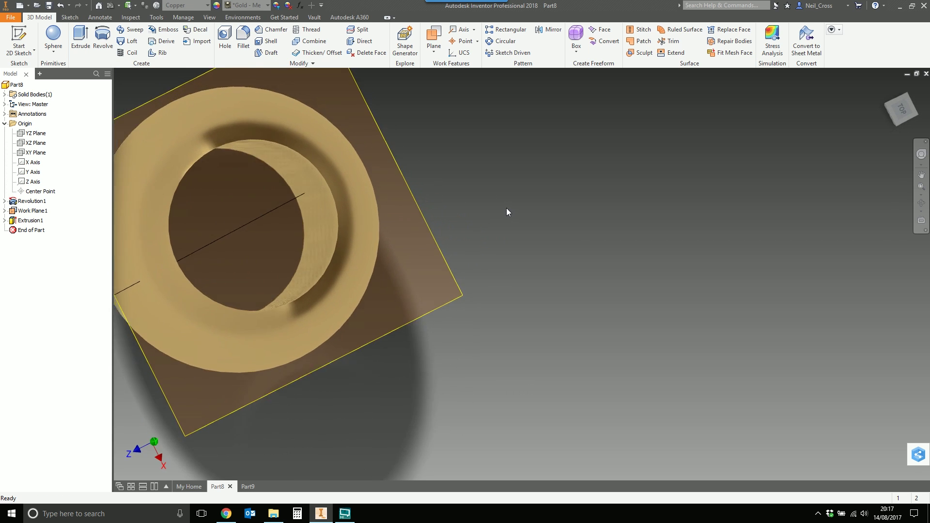
key(F5)
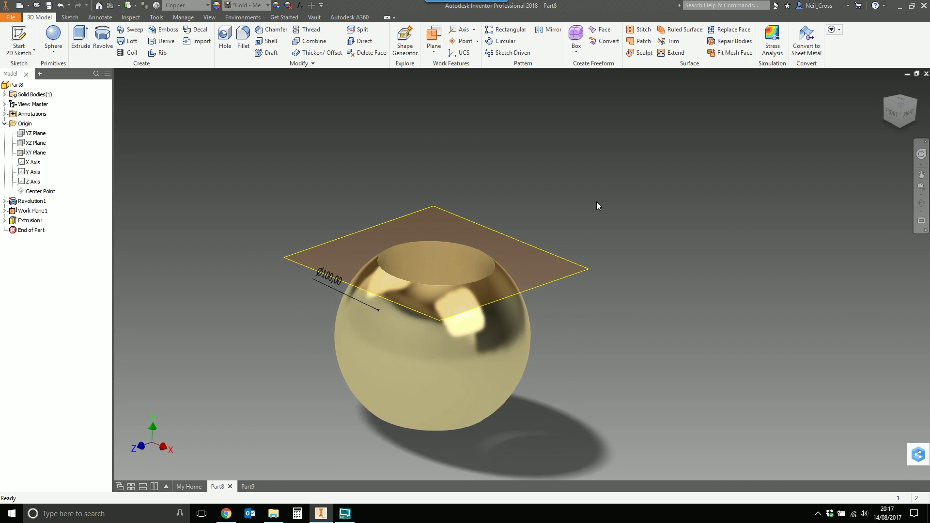
key(F5)
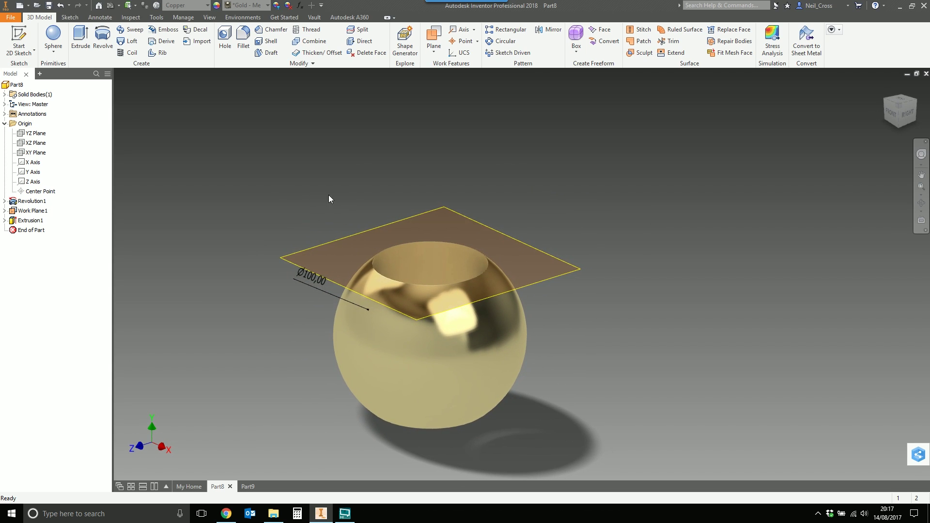
click(295, 259)
right_click(294, 257)
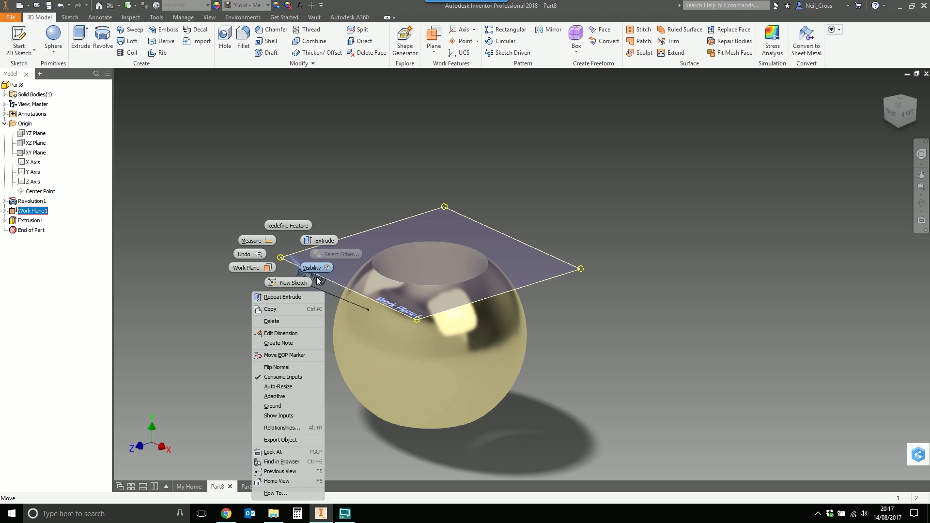
click(276, 383)
key(F5)
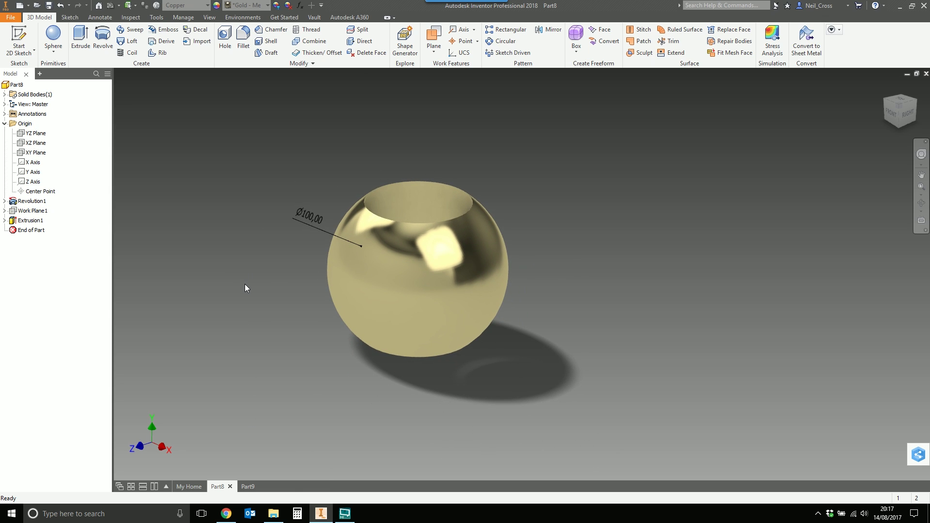
In Part9, create a work plane offset 40 from the XZ Plane.
click(250, 487)
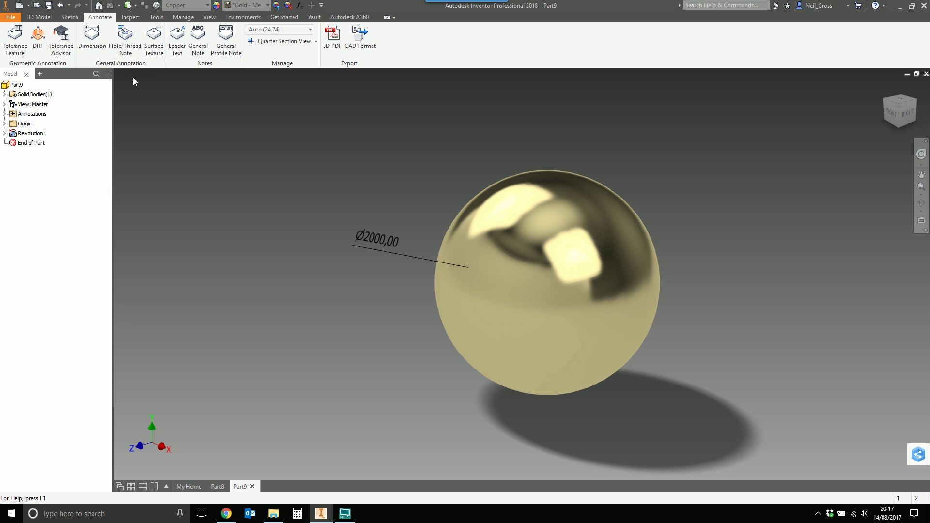
click(40, 18)
click(433, 39)
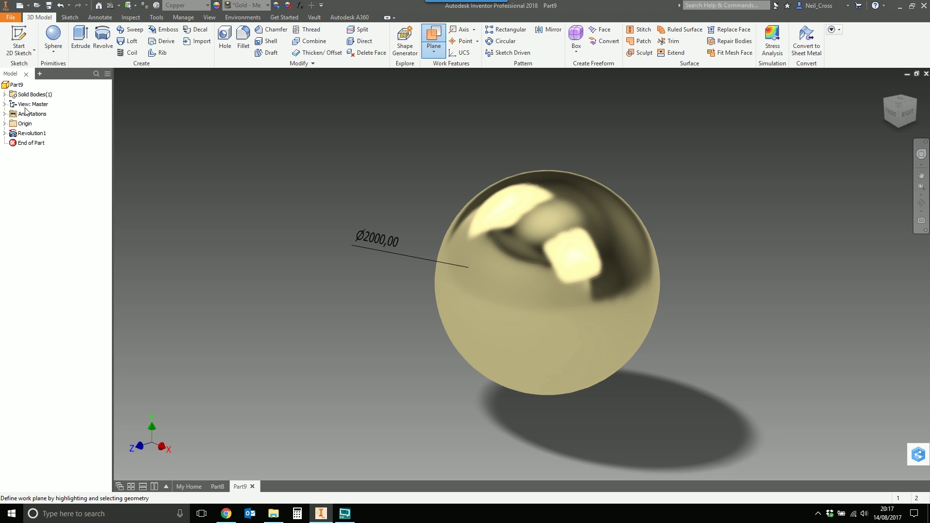
click(5, 123)
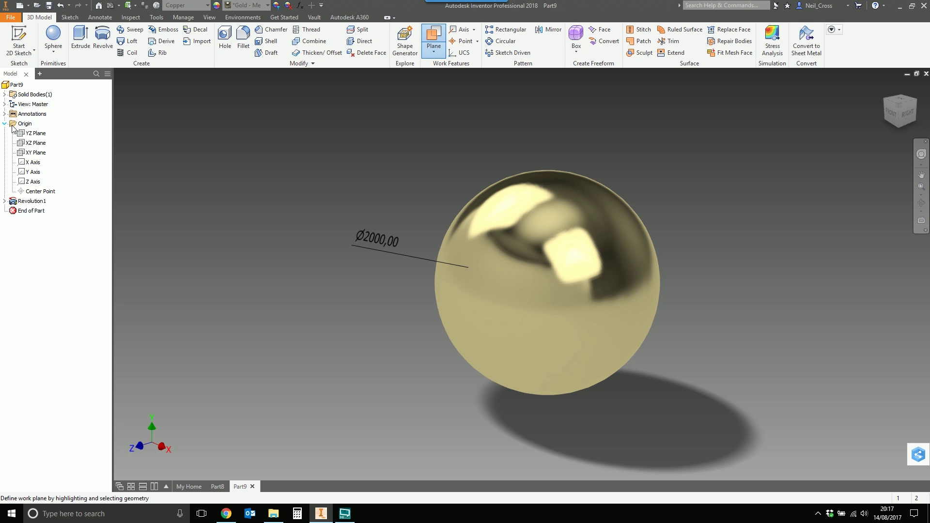
click(36, 143)
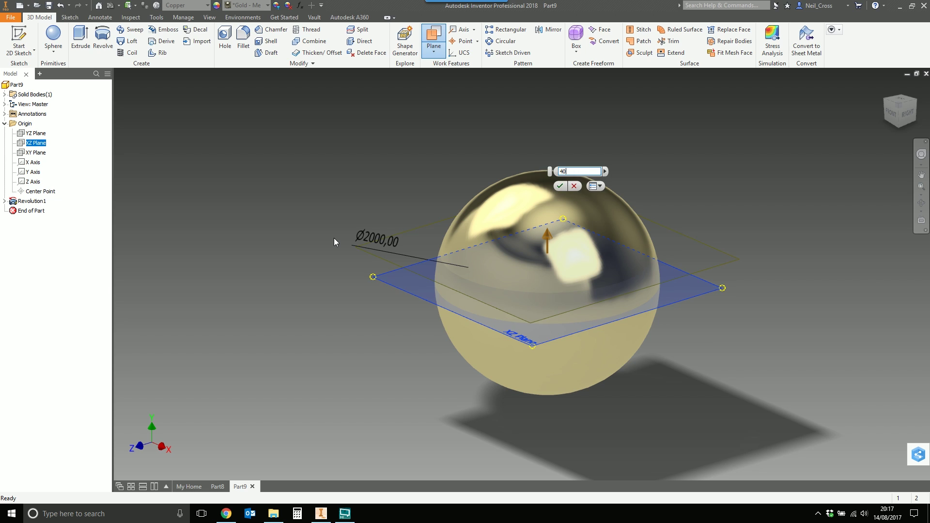
key(Return)
Sketch on the new plane and project the sphere's cut edges.
key(s)
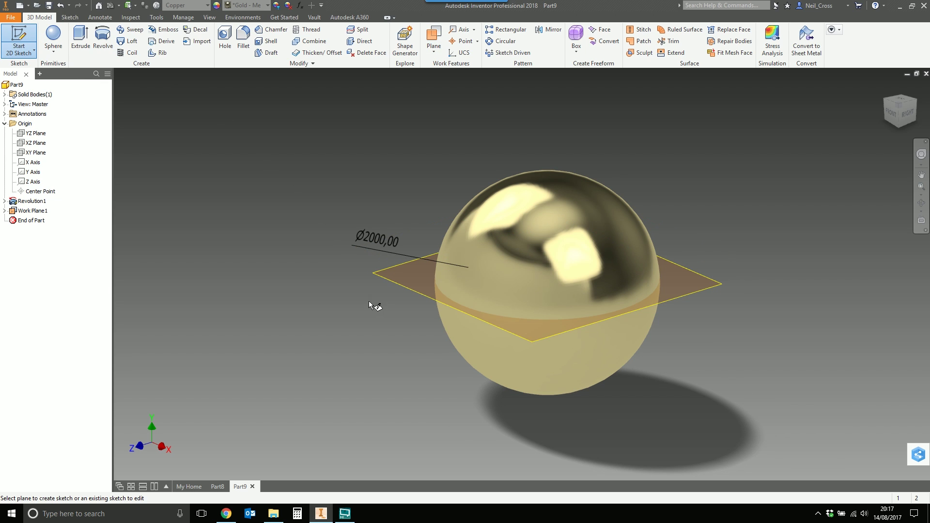
click(388, 277)
click(208, 40)
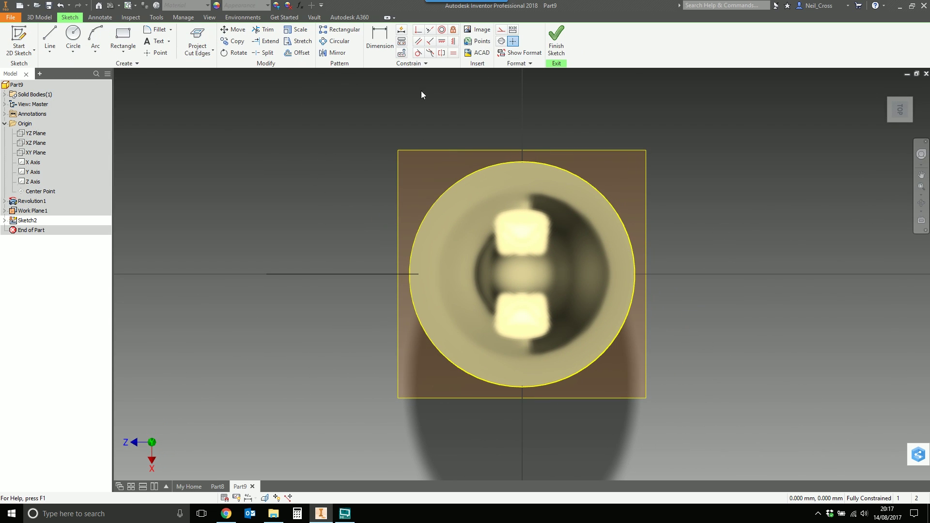
click(557, 40)
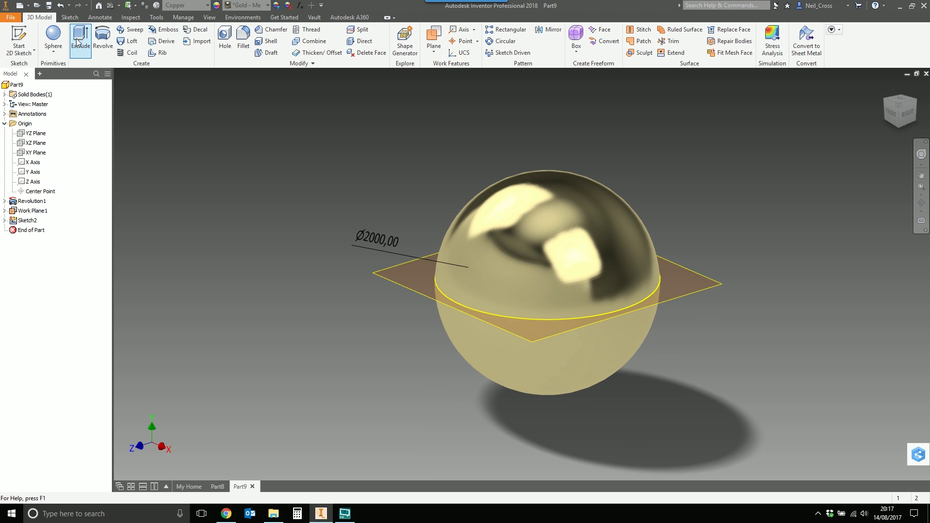
Extrude-cut the projected circle through All, symmetric, leaving a thin ring.
key(e)
click(187, 127)
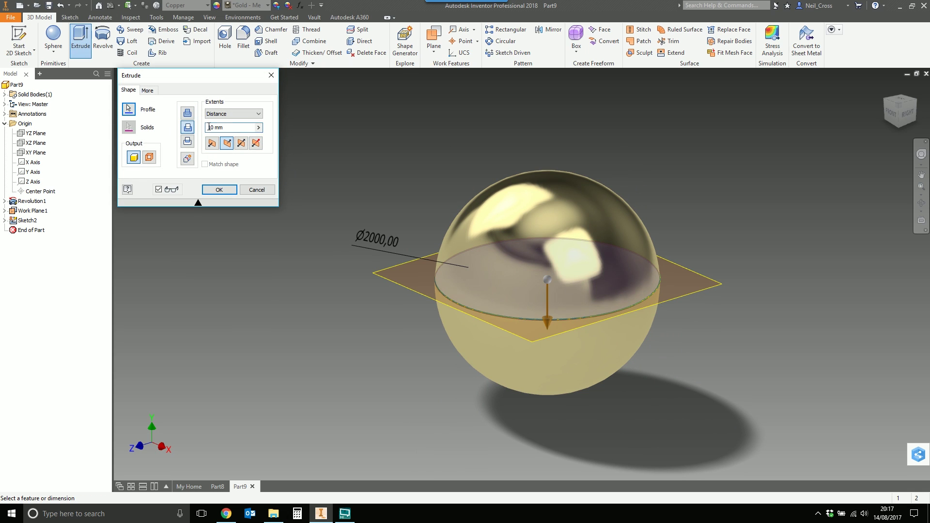
click(223, 113)
click(228, 154)
click(242, 143)
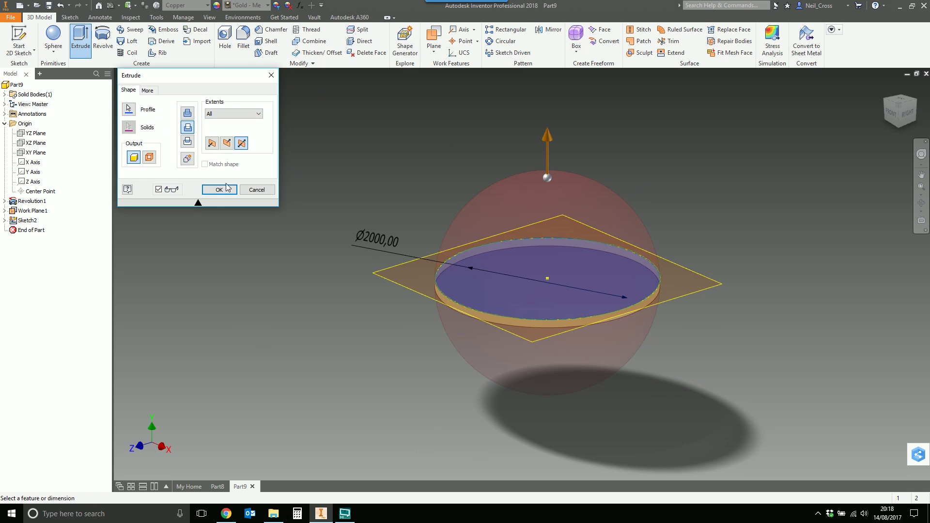
click(219, 190)
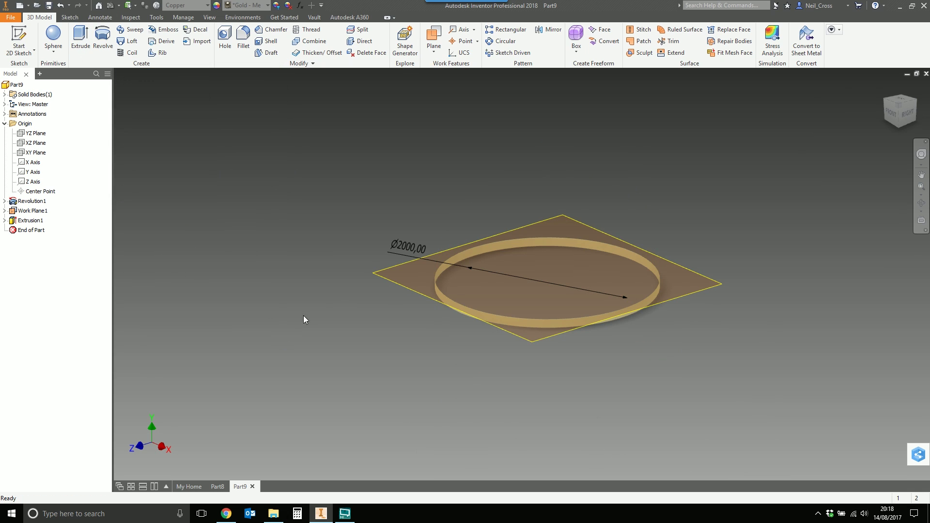
Hide the work plane and bring the Part8 sphere back to the front.
click(384, 277)
right_click(385, 279)
click(415, 280)
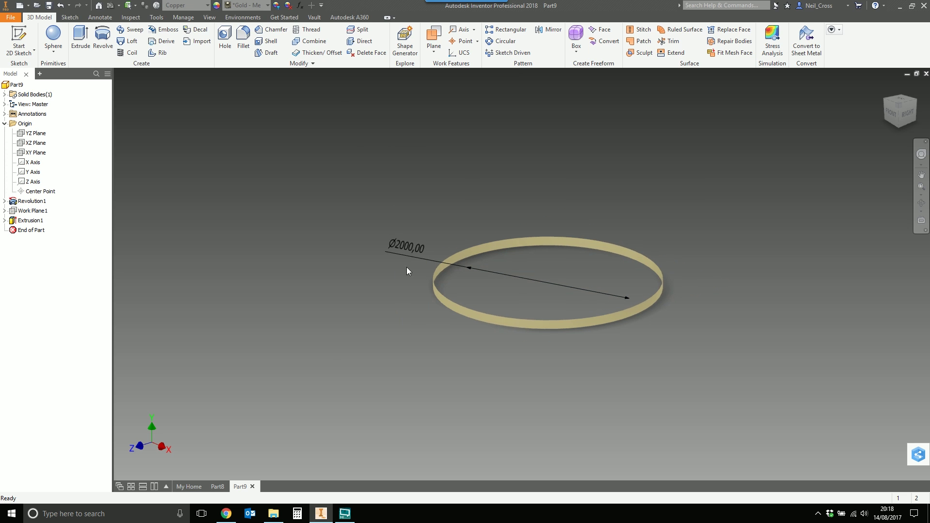
scroll(408, 270, up, 5)
scroll(428, 268, down, 4)
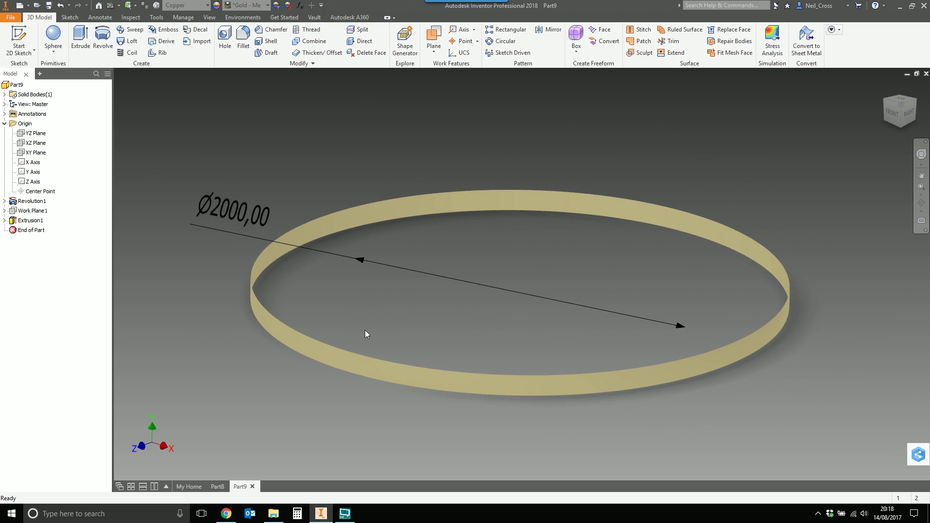
click(217, 486)
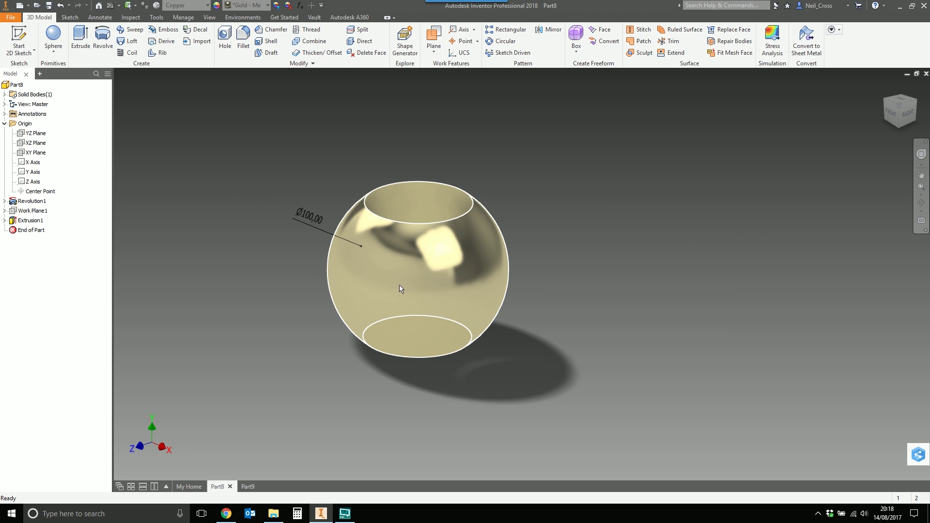
click(248, 487)
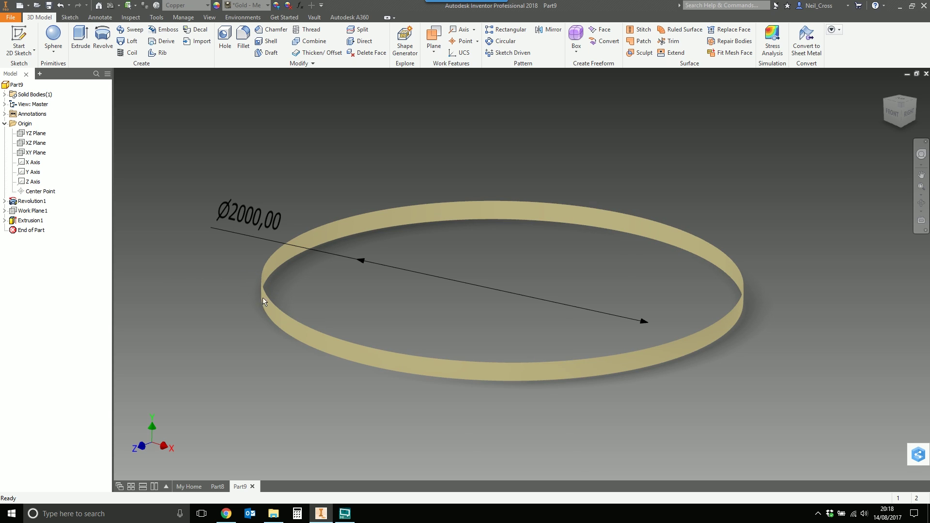
click(218, 486)
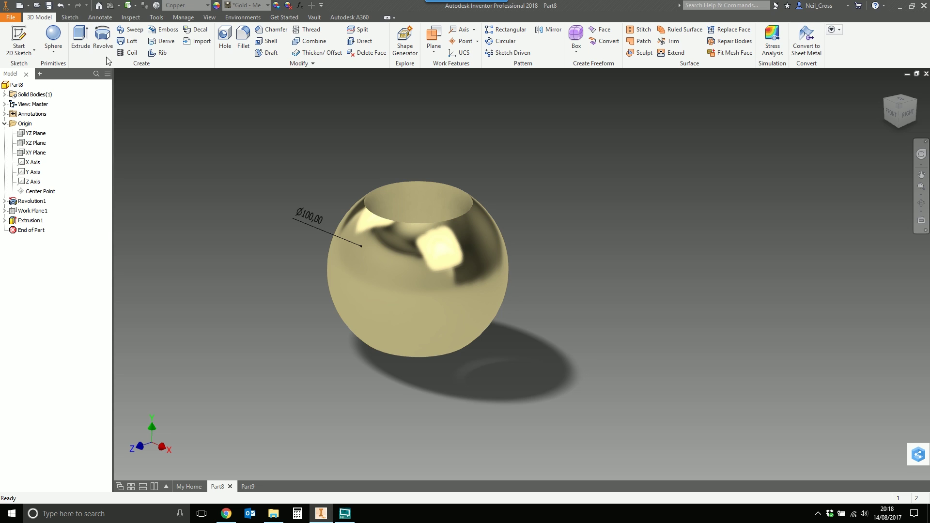
Check Part8's mass on the Physical page of iProperties, then close the dialog.
right_click(20, 85)
click(57, 197)
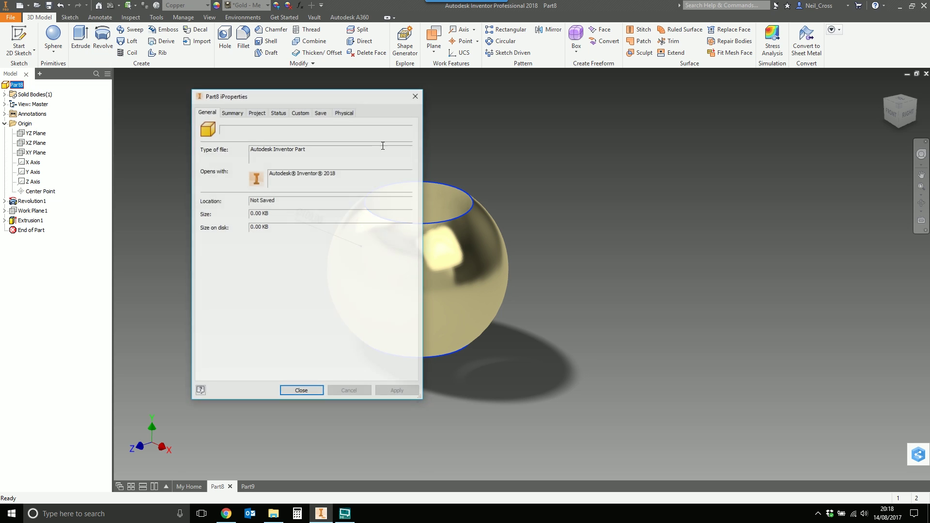
click(344, 112)
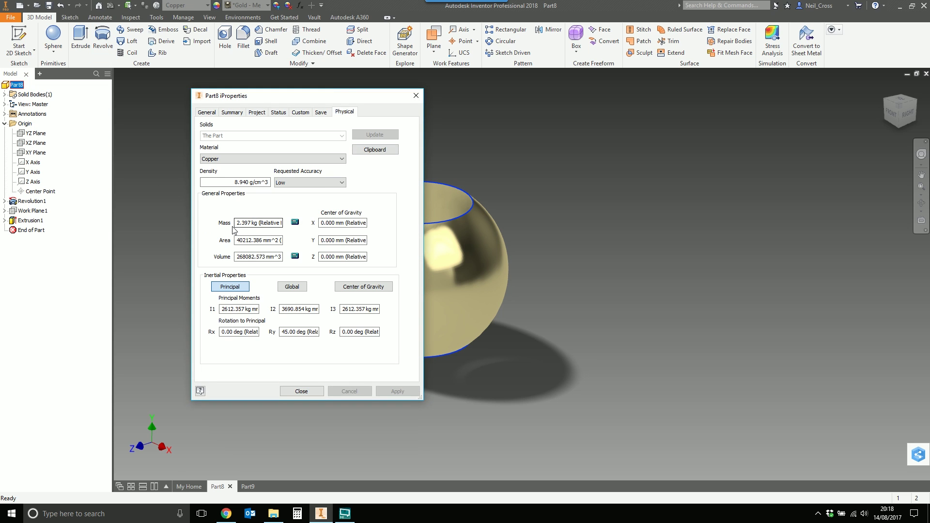
drag(237, 223, 244, 223)
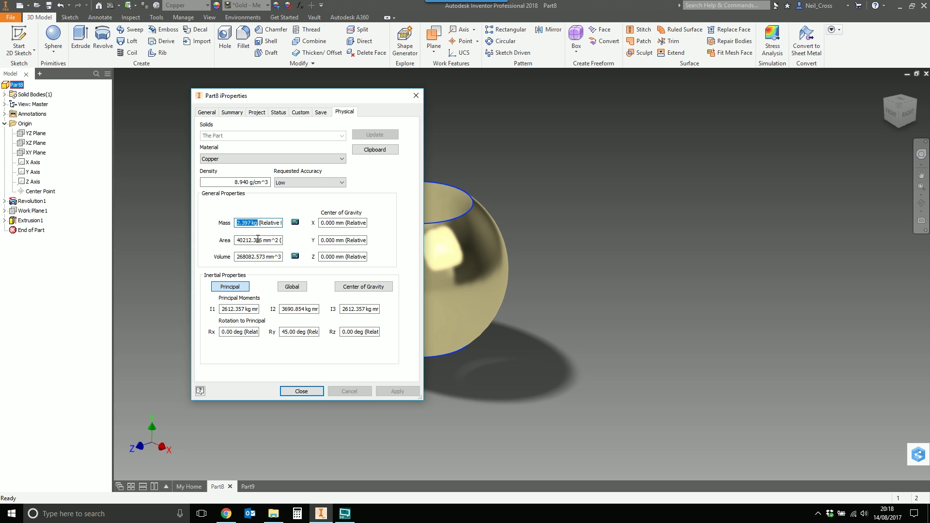
click(250, 223)
click(257, 223)
click(415, 95)
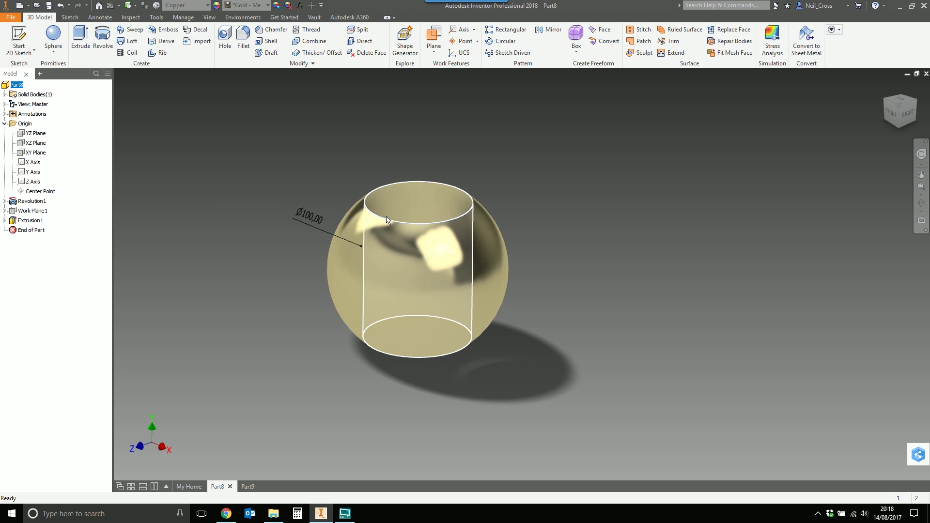
click(263, 325)
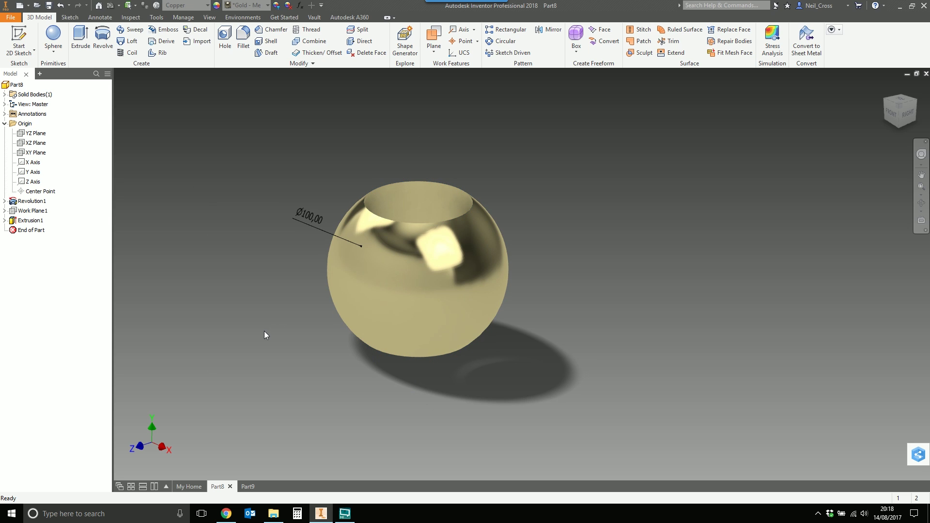
Read the Part9 ring's 2.397 kg mass in iProperties Physical, then close it.
click(248, 487)
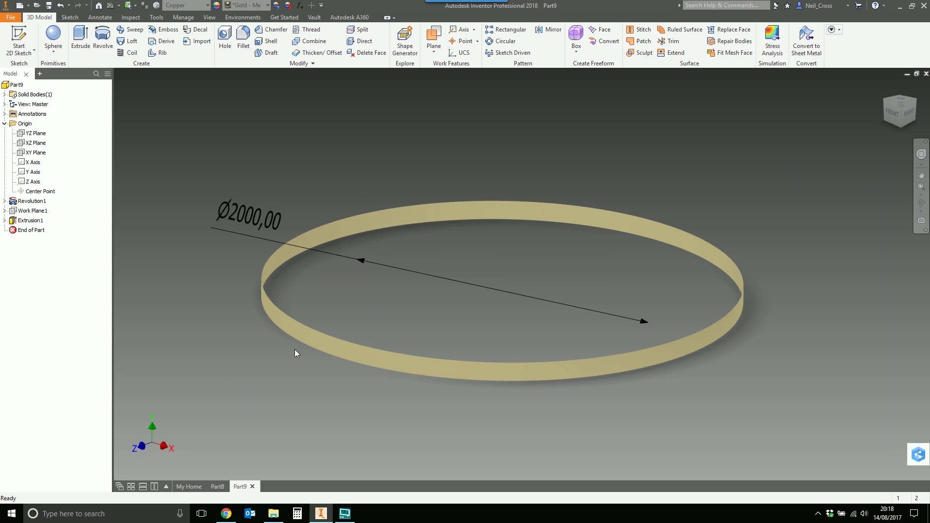
right_click(18, 85)
click(58, 190)
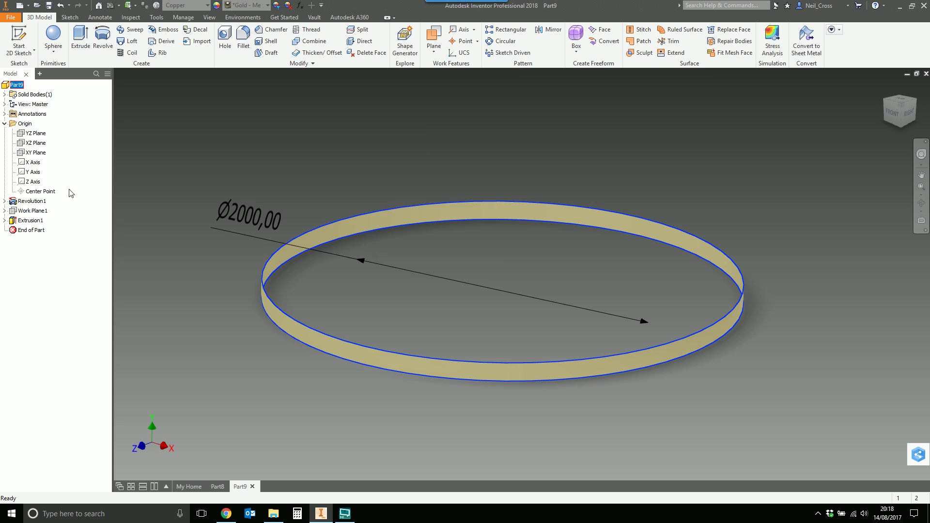
click(342, 112)
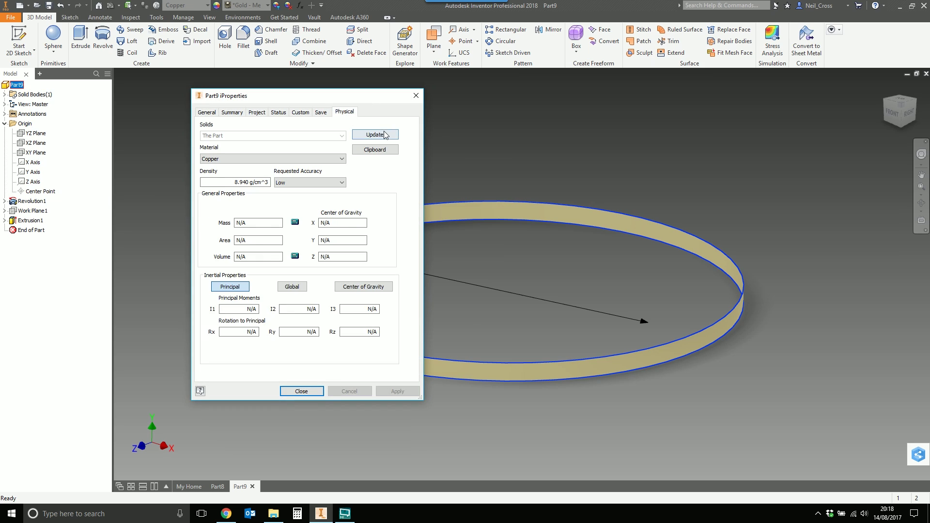
double_click(254, 223)
drag(254, 223, 189, 226)
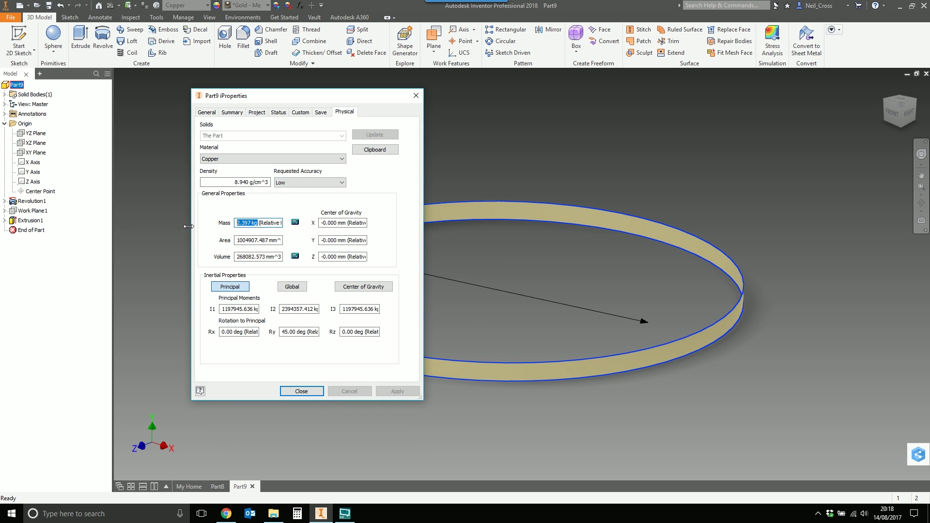
click(259, 224)
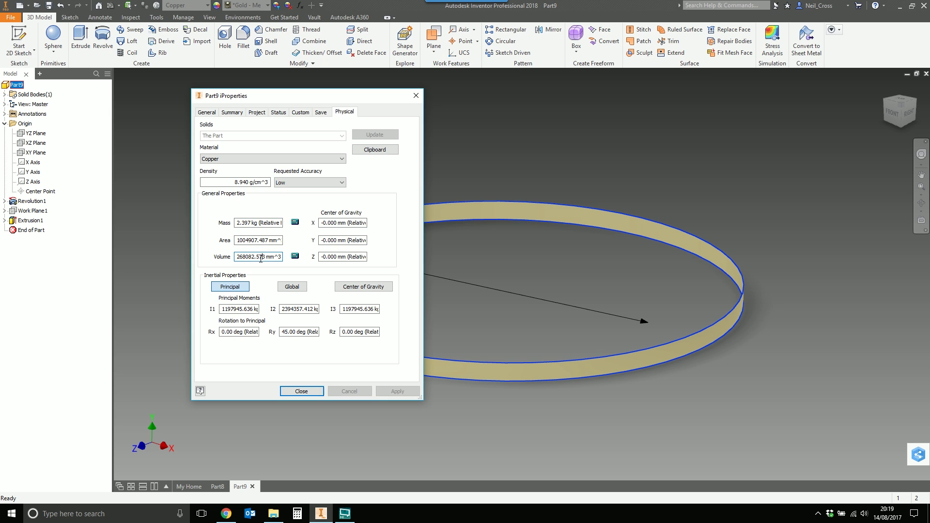
key(Escape)
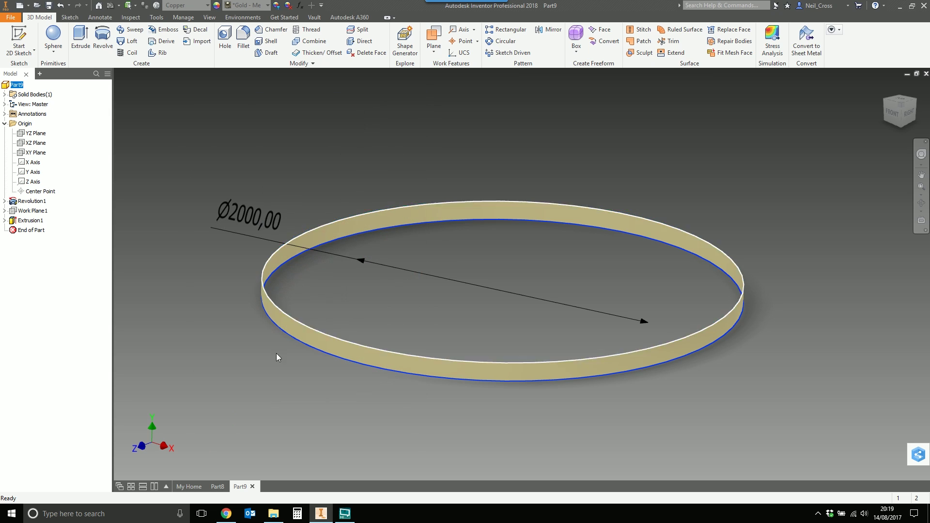
Confirm Part8's volume of 268082.573 mm^3 in iProperties Physical, then close it.
click(217, 486)
right_click(17, 85)
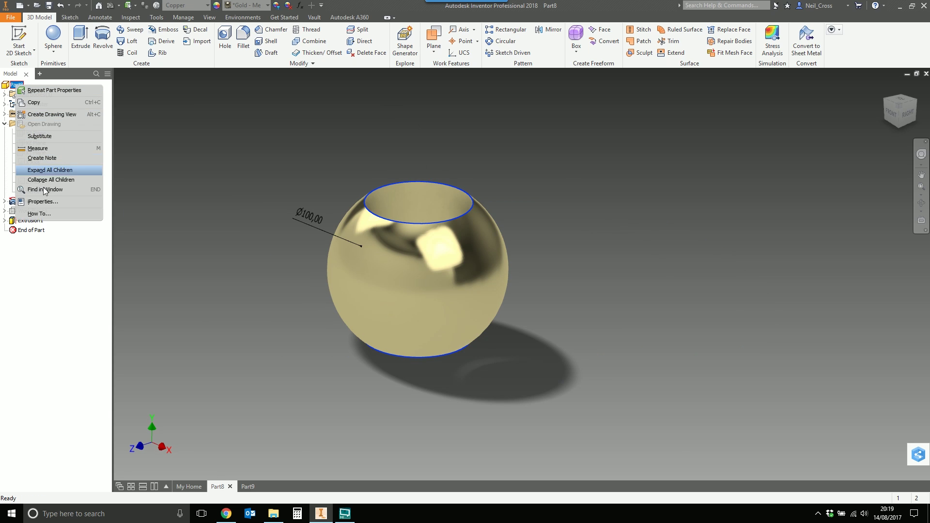
click(43, 201)
click(345, 112)
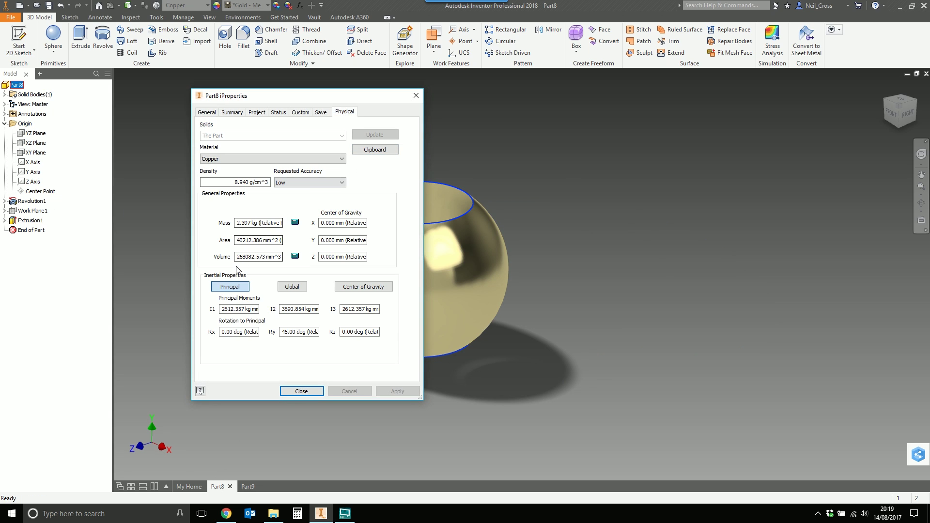
drag(237, 257, 259, 257)
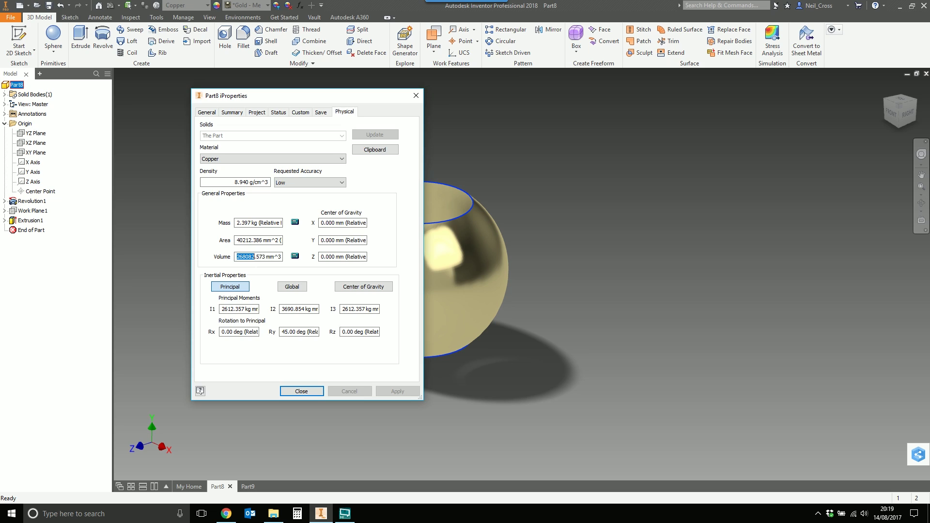
click(237, 257)
drag(237, 256, 280, 257)
double_click(246, 262)
click(246, 260)
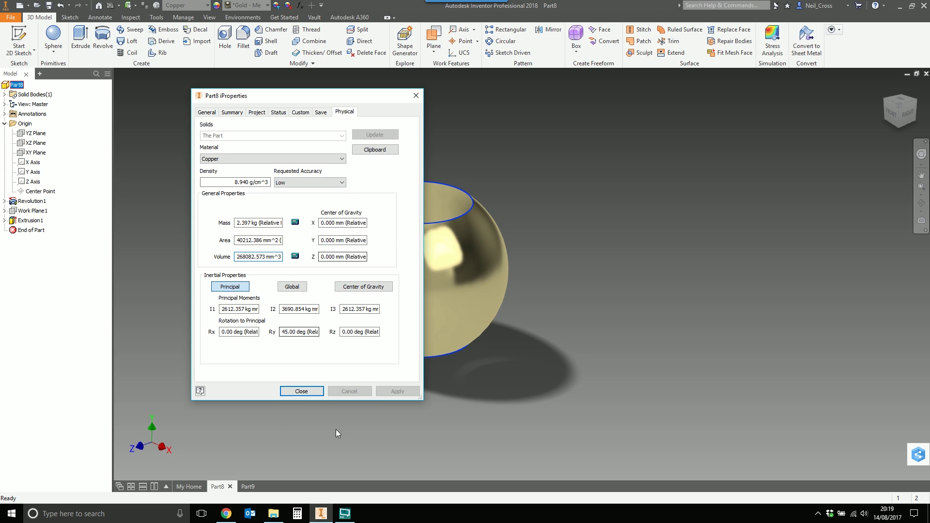
click(301, 391)
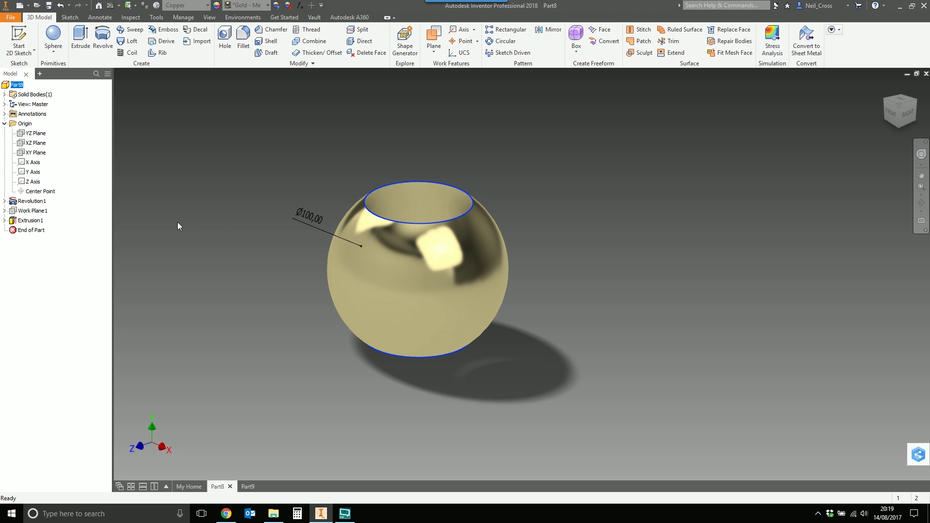
click(181, 115)
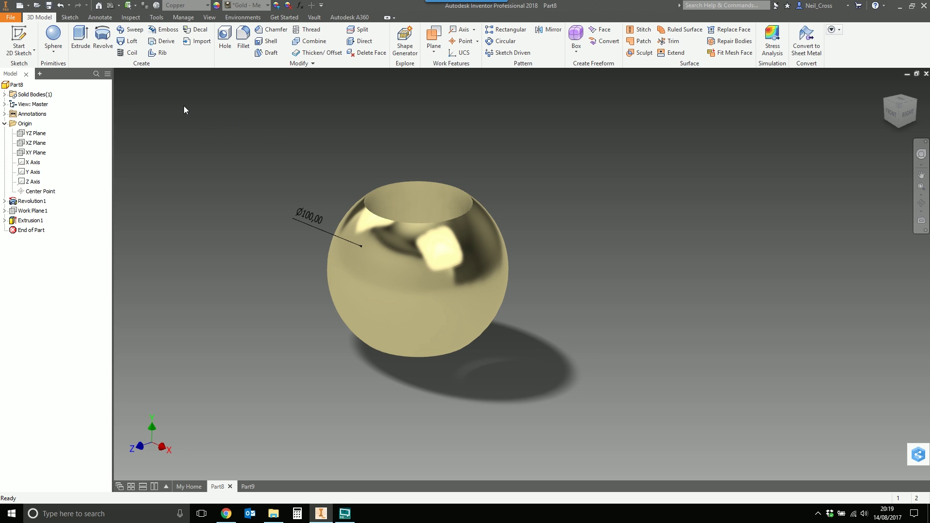
click(26, 55)
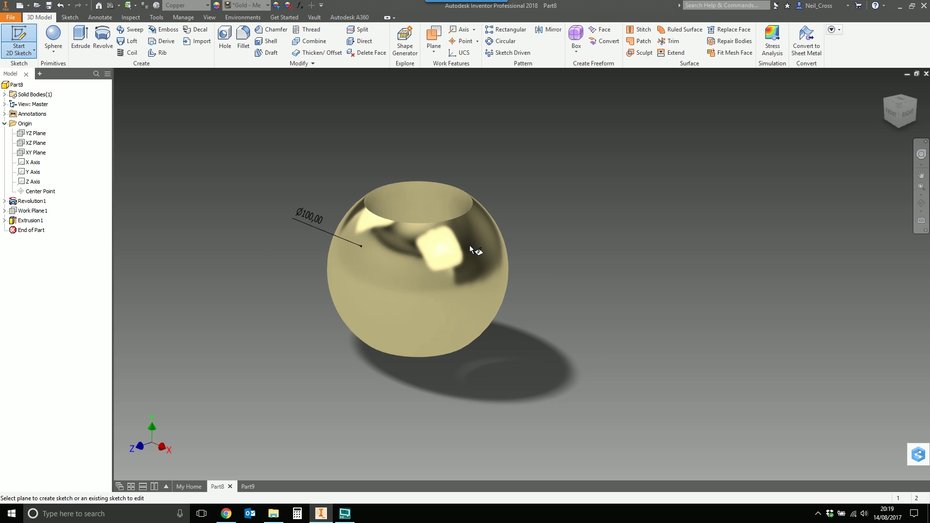
click(35, 143)
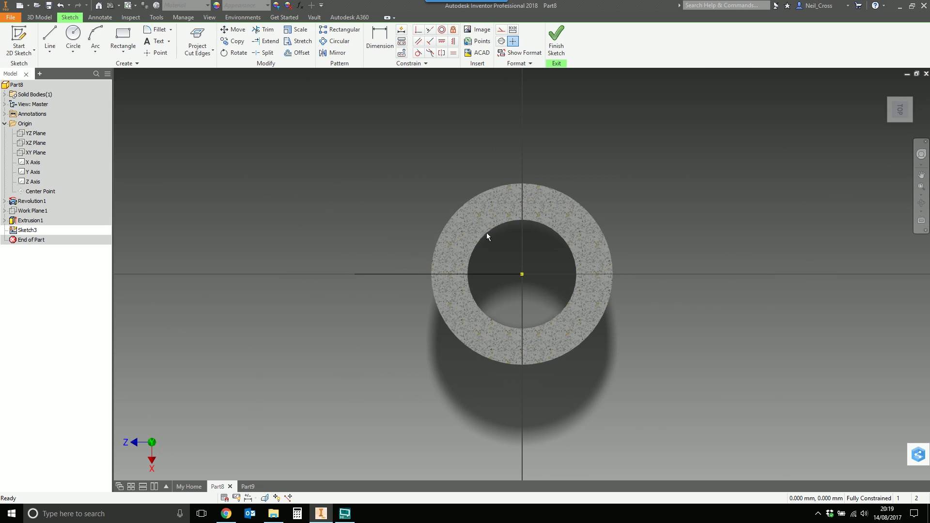
click(197, 45)
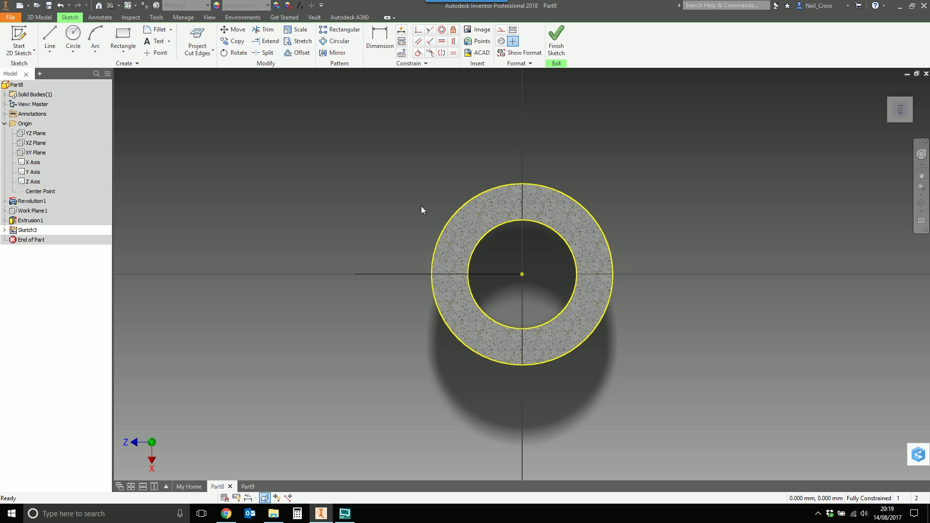
shift+middle_drag(420, 205, 473, 261)
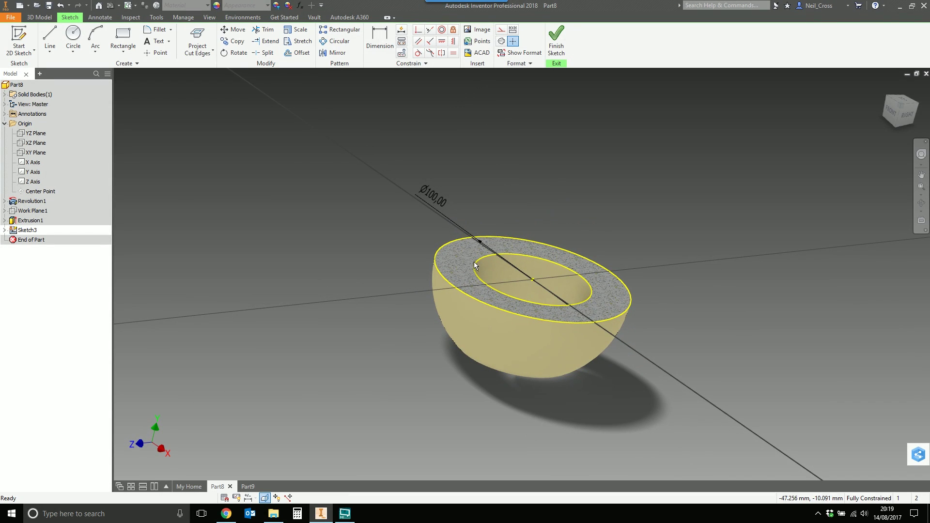
shift+middle_drag(461, 256, 485, 228)
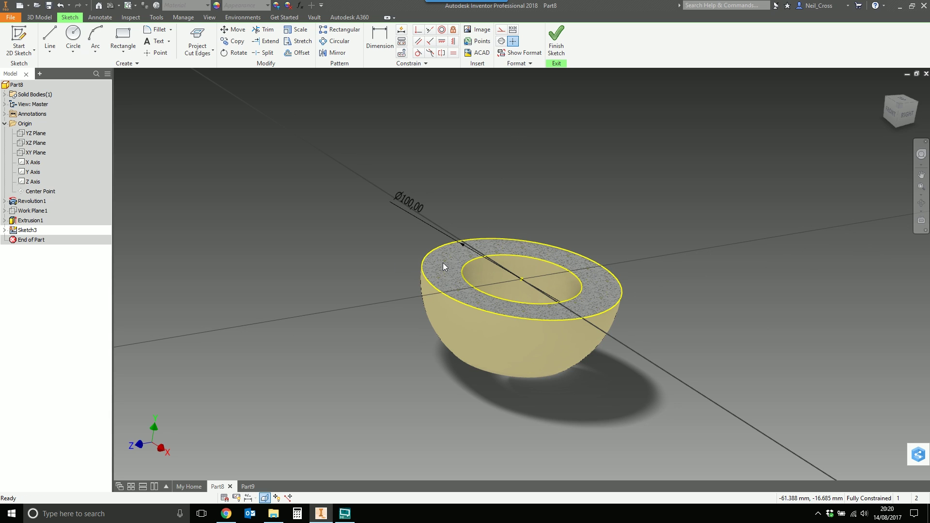
key(ctrl+z)
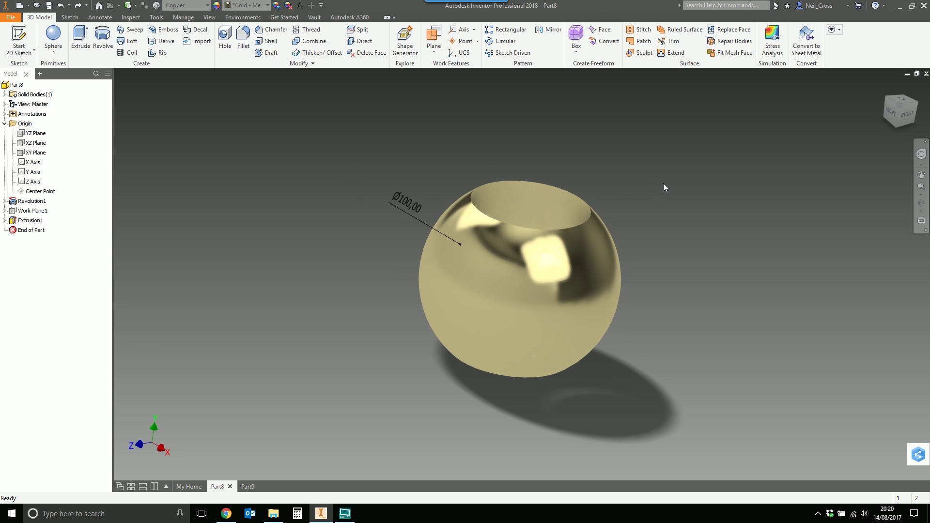
Start a multi-section cross-section analysis of the sphere on the XZ Plane.
middle_drag(664, 183, 502, 130)
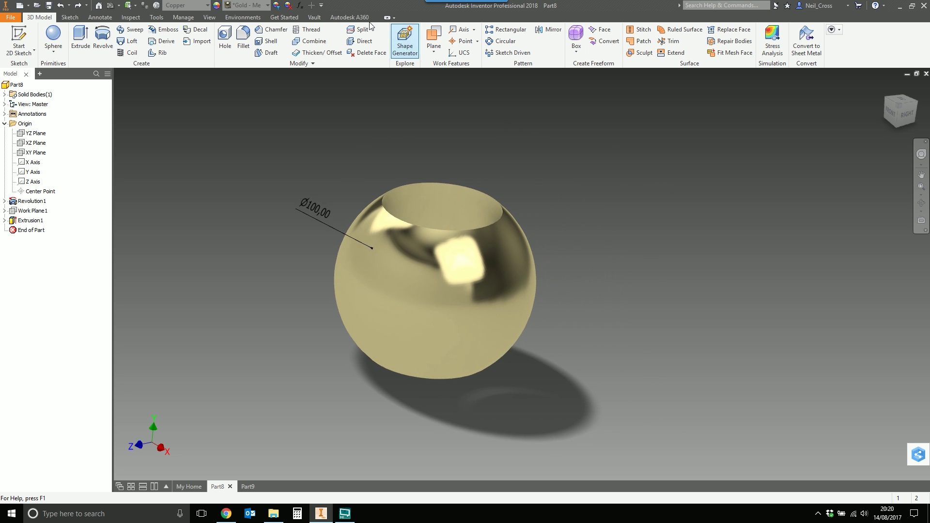
click(131, 17)
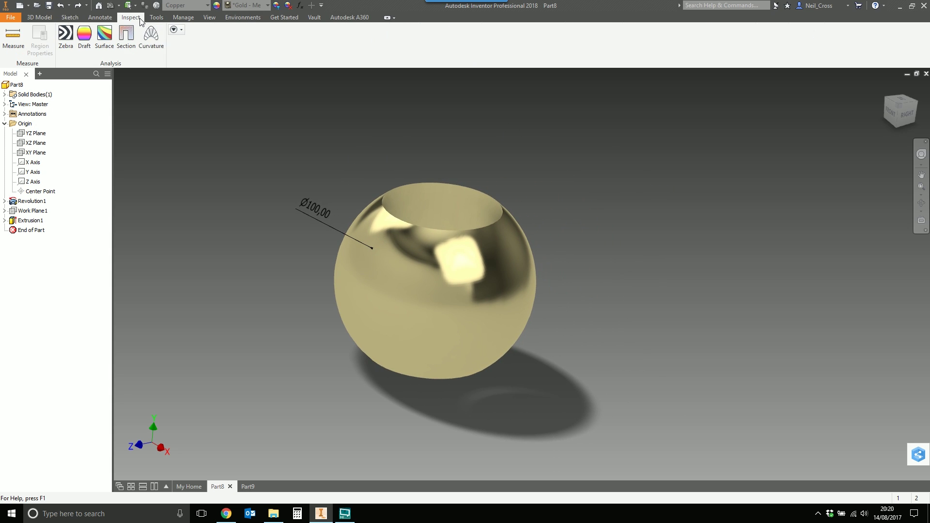
click(130, 57)
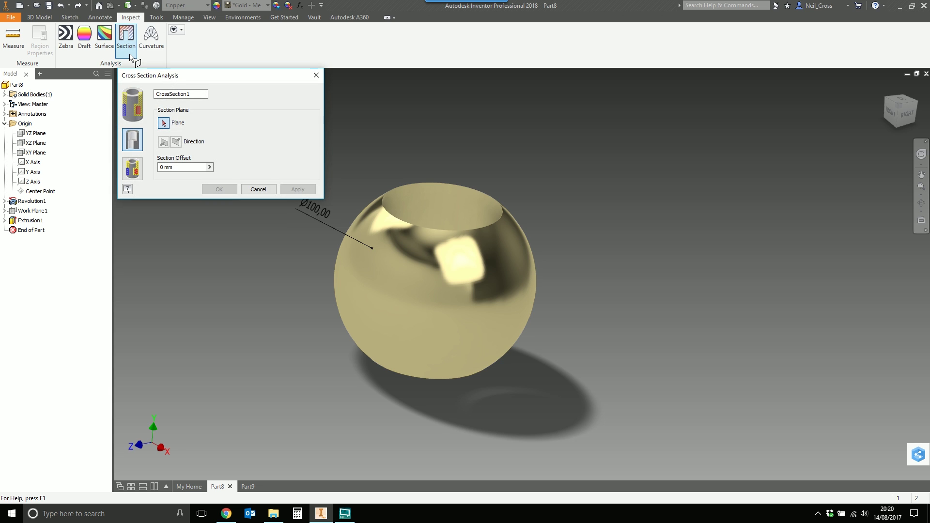
click(129, 173)
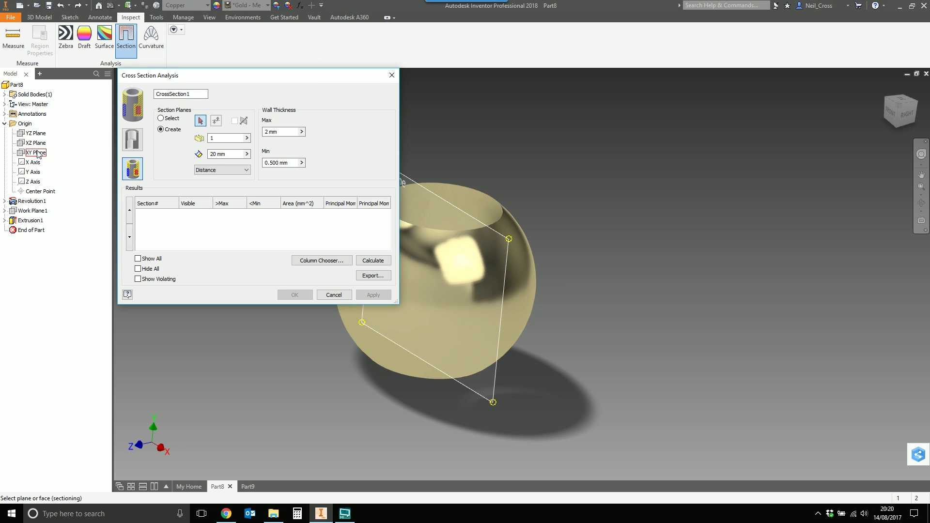
middle_drag(450, 203, 574, 212)
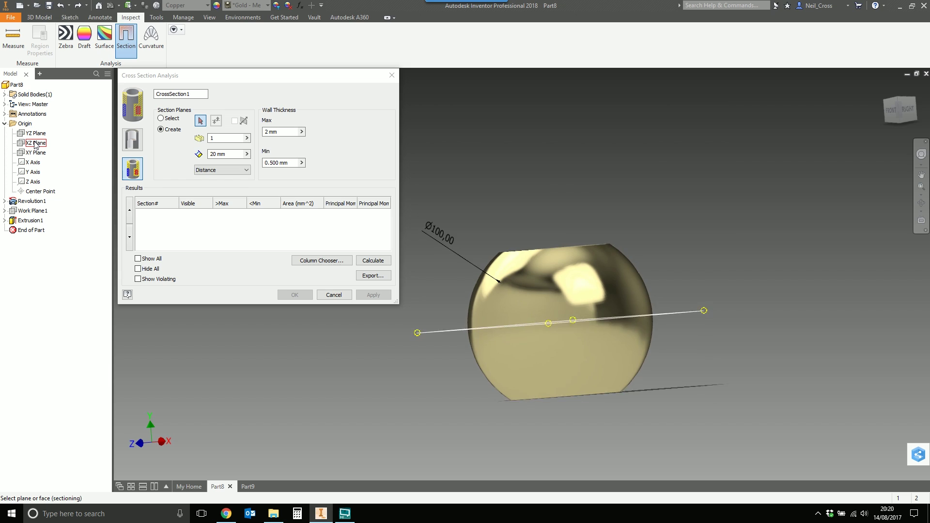
click(36, 144)
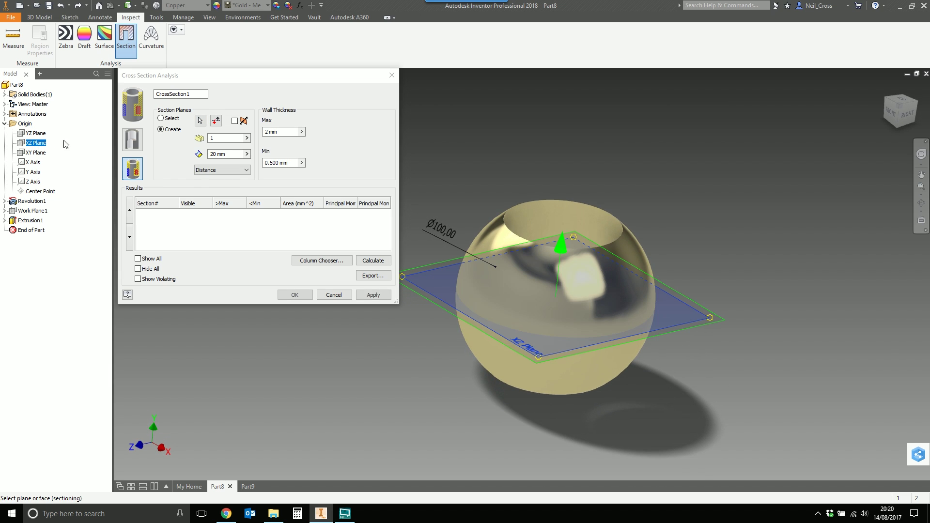
Set 3 section planes spaced 30 mm apart and apply.
double_click(209, 139)
text(3)
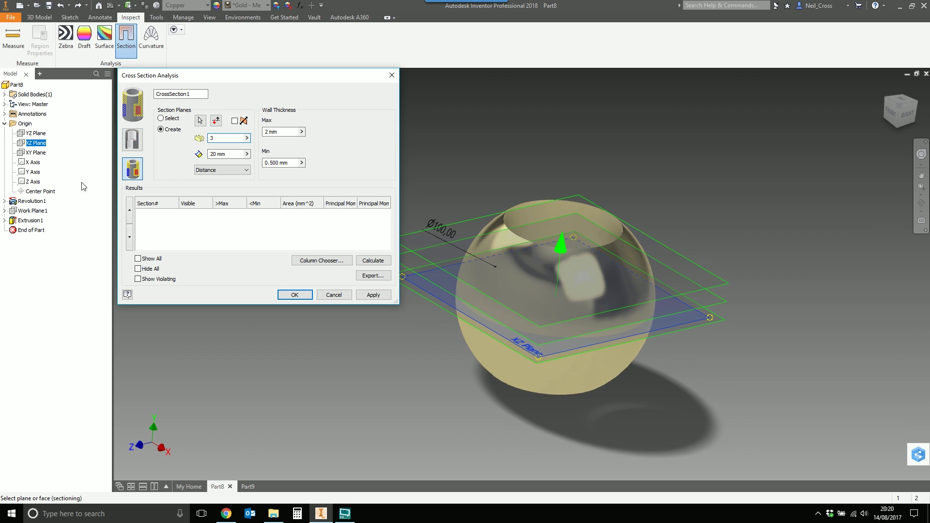
double_click(213, 154)
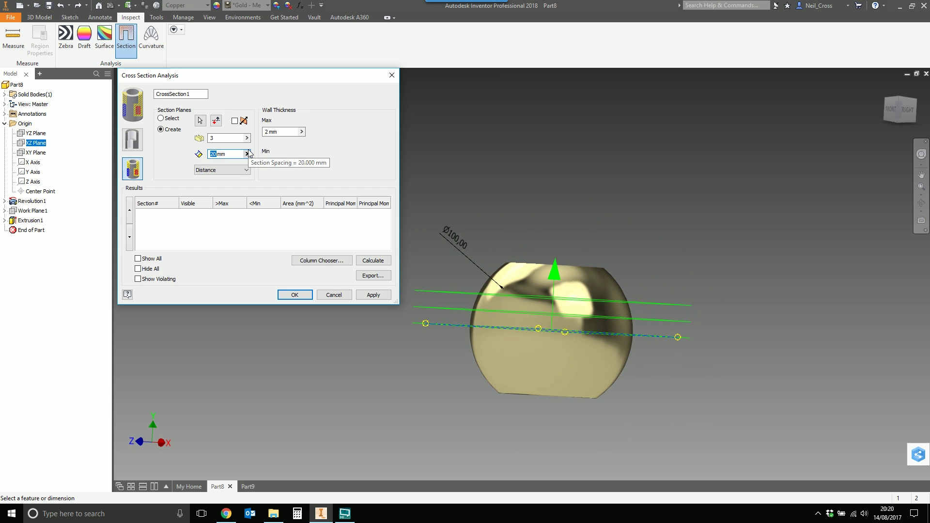
text(25)
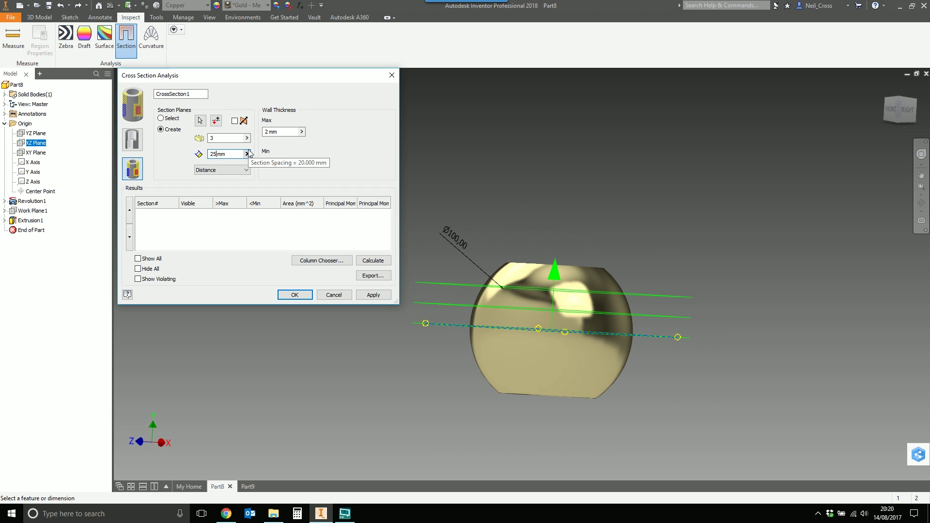
key(BackSpace)
key(BackSpace)
text(30)
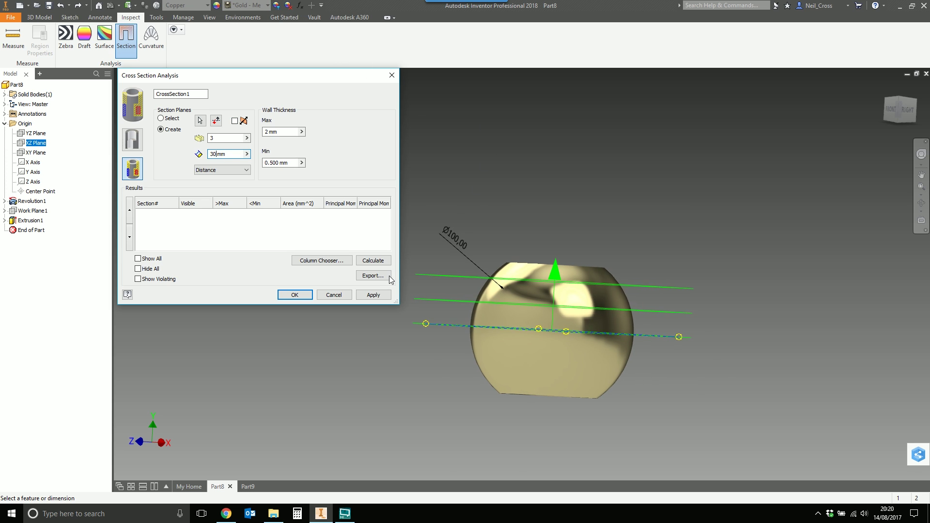
click(374, 294)
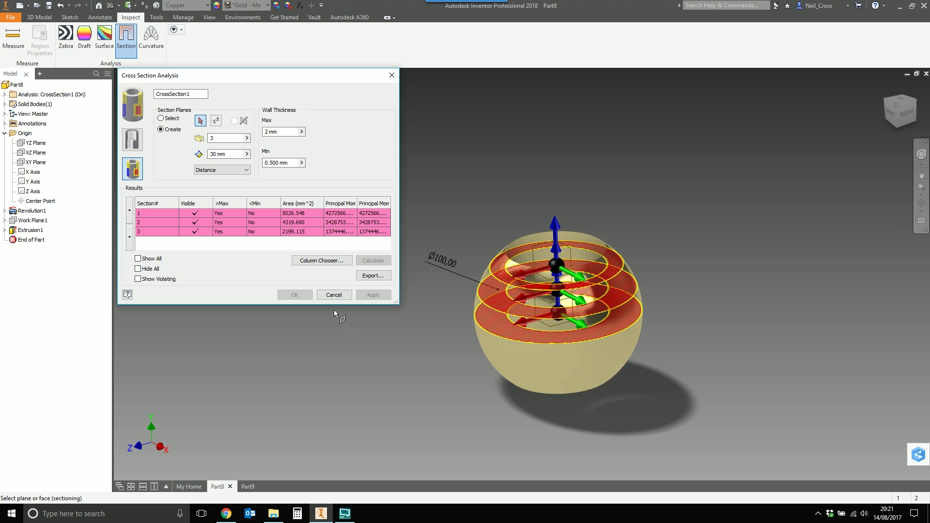
Keep the sphere's three sections, hatch section #3, then move to Part9.
click(334, 294)
scroll(441, 315, up, 3)
middle_drag(447, 339, 332, 323)
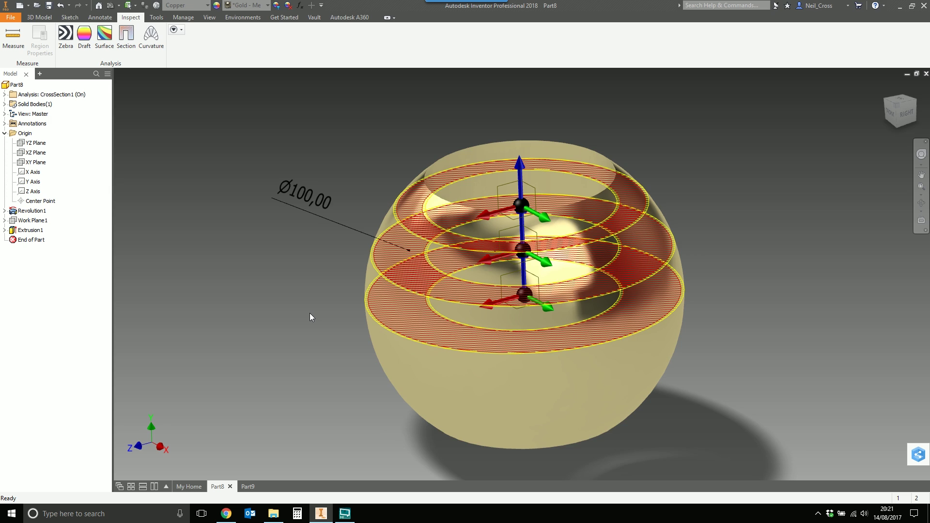
scroll(310, 317, up, 2)
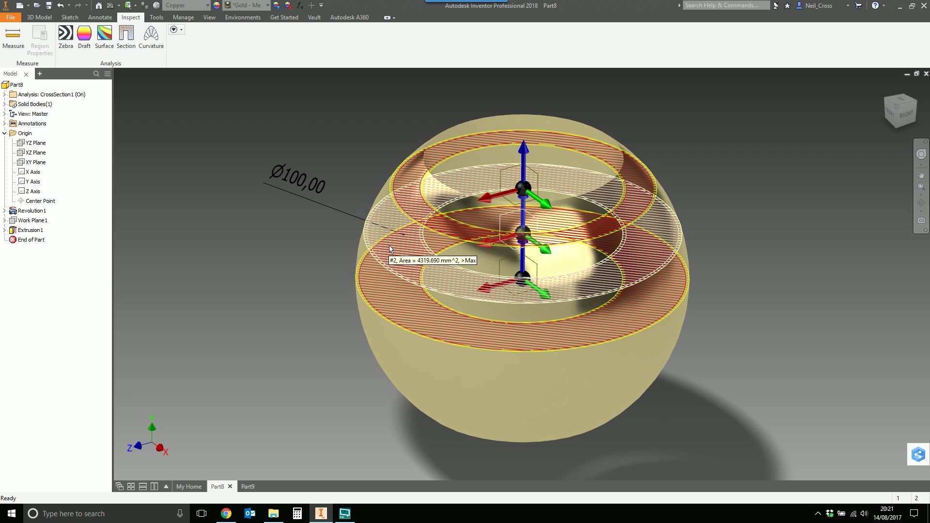
click(403, 187)
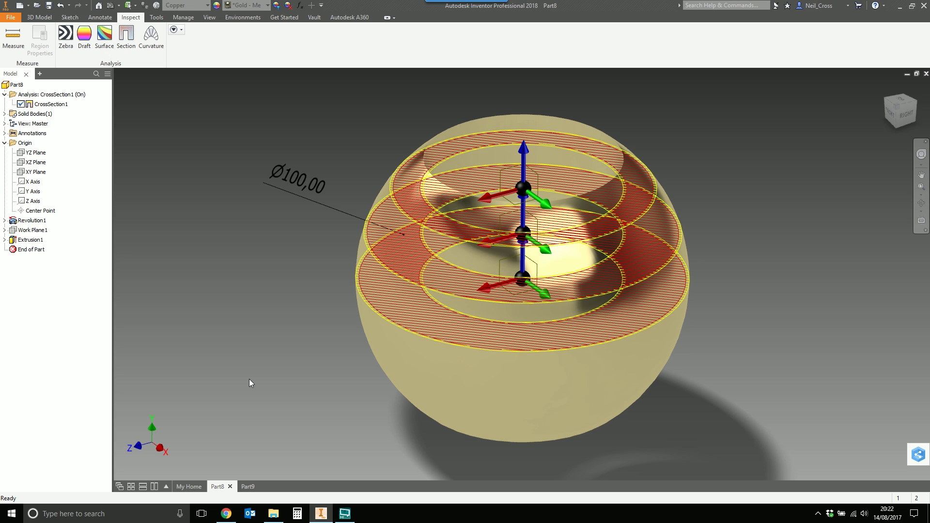
click(248, 487)
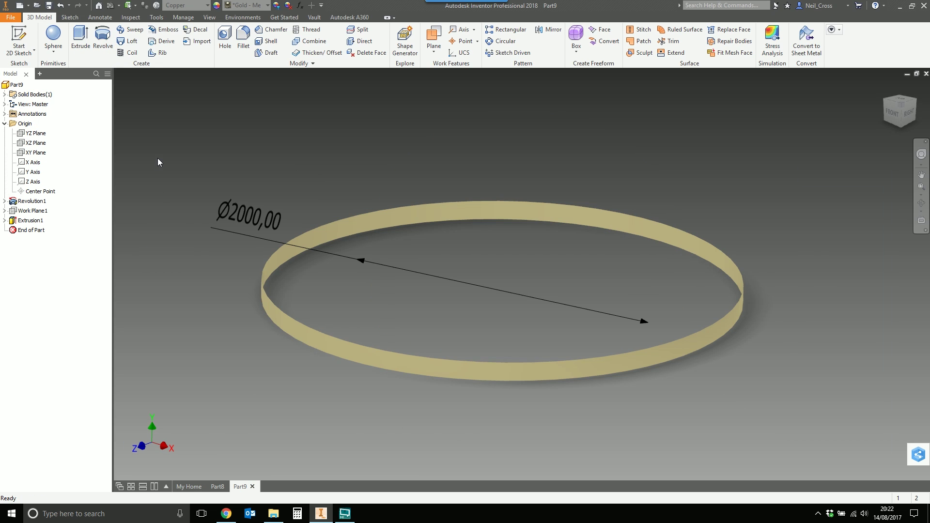
Add a multi-section analysis on the ring's XZ Plane: 3 planes, 30 mm spacing.
click(131, 17)
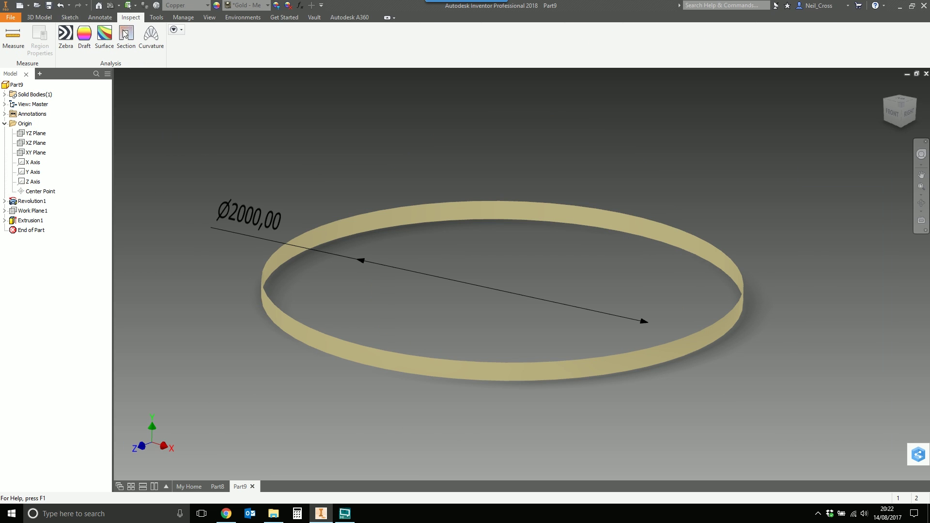
click(128, 48)
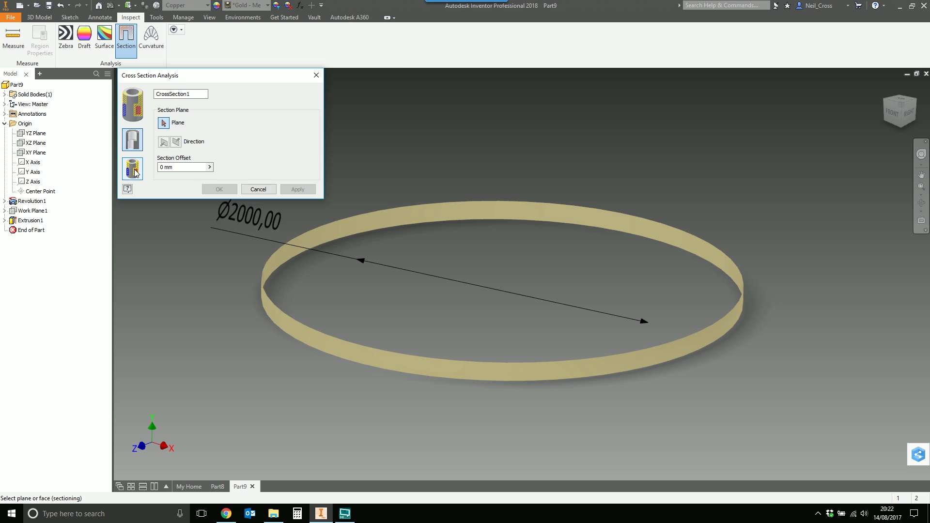
click(134, 172)
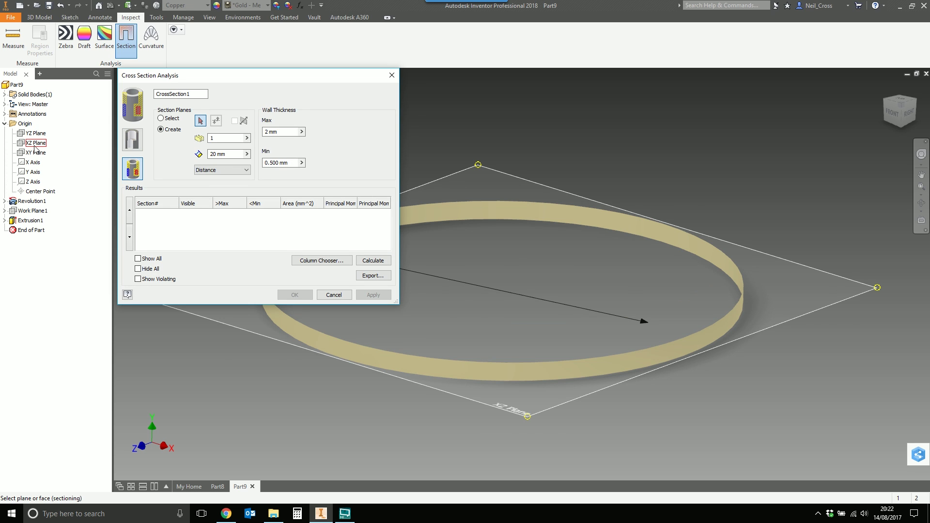
click(35, 143)
click(218, 138)
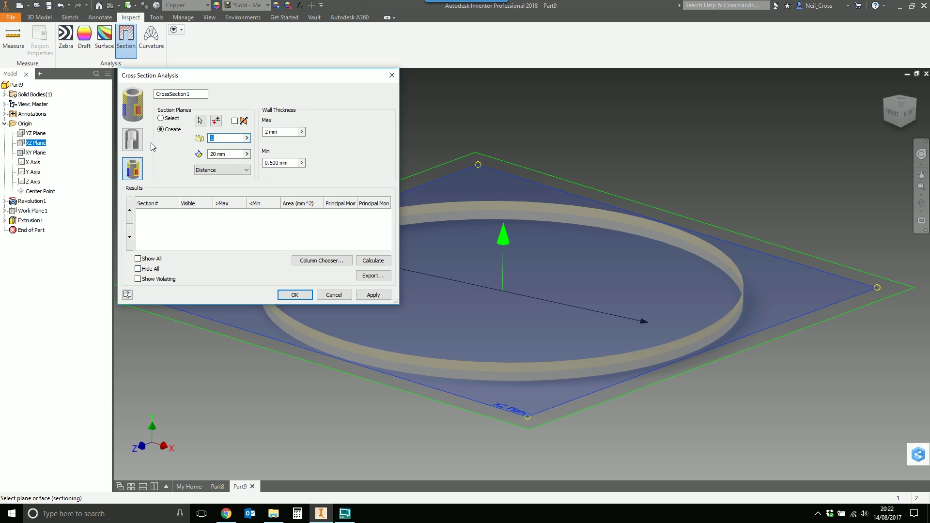
text(3)
key(Tab)
text(30)
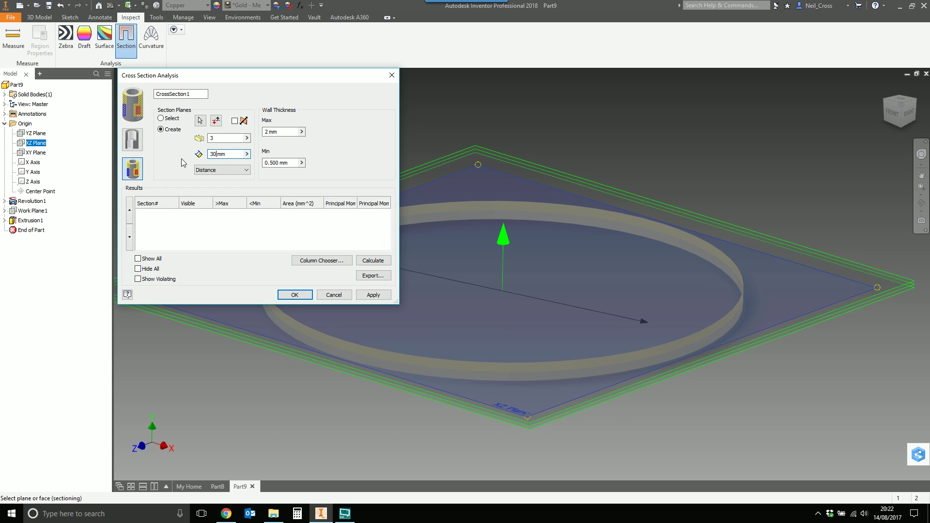
click(373, 295)
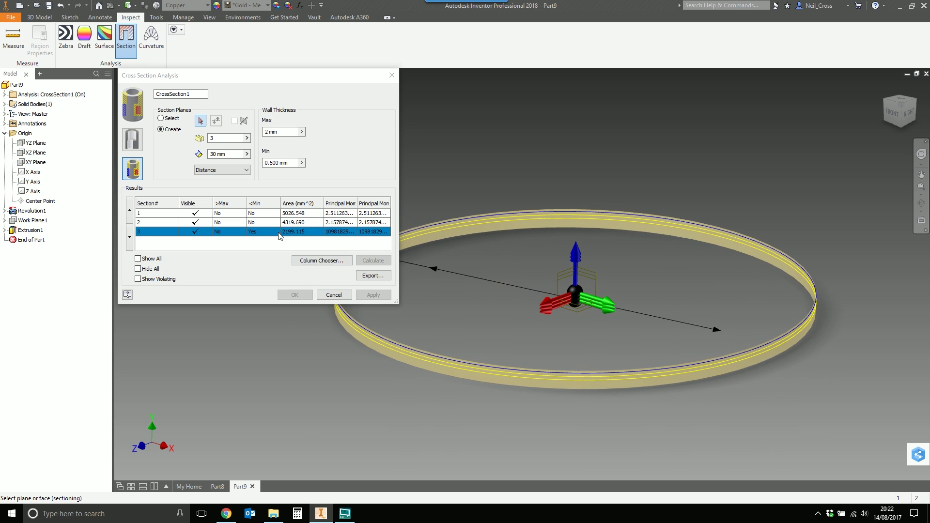
Compare the ring's section areas with the sphere's, toggling between Part9 and Part8.
click(333, 295)
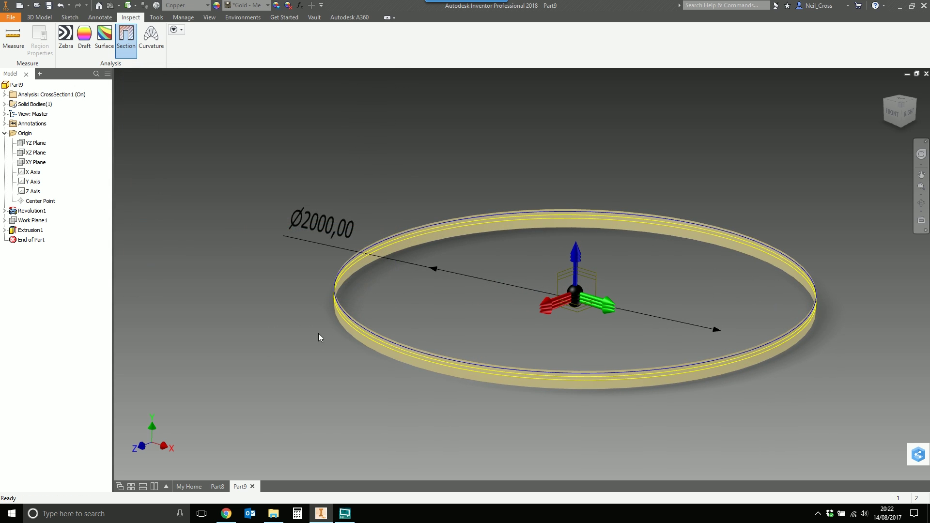
scroll(327, 327, down, 5)
scroll(336, 321, down, 6)
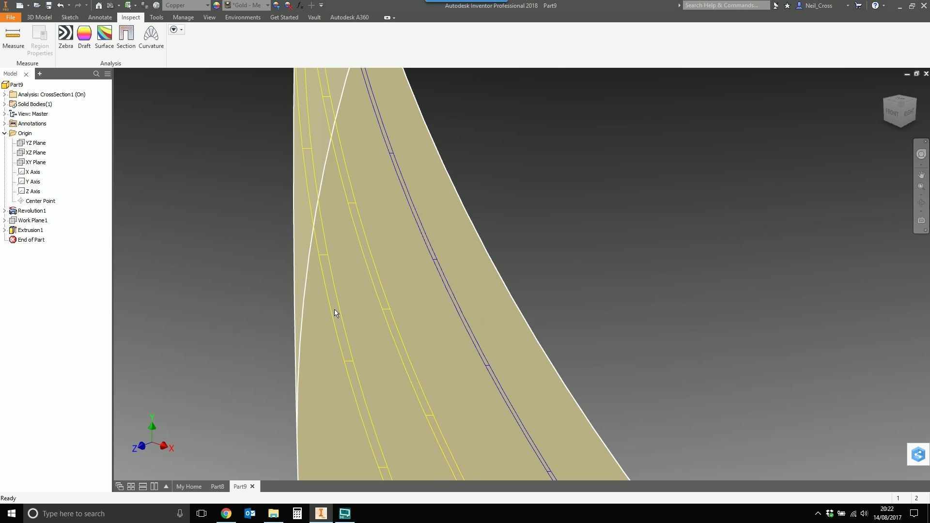
mouse_move(341, 313)
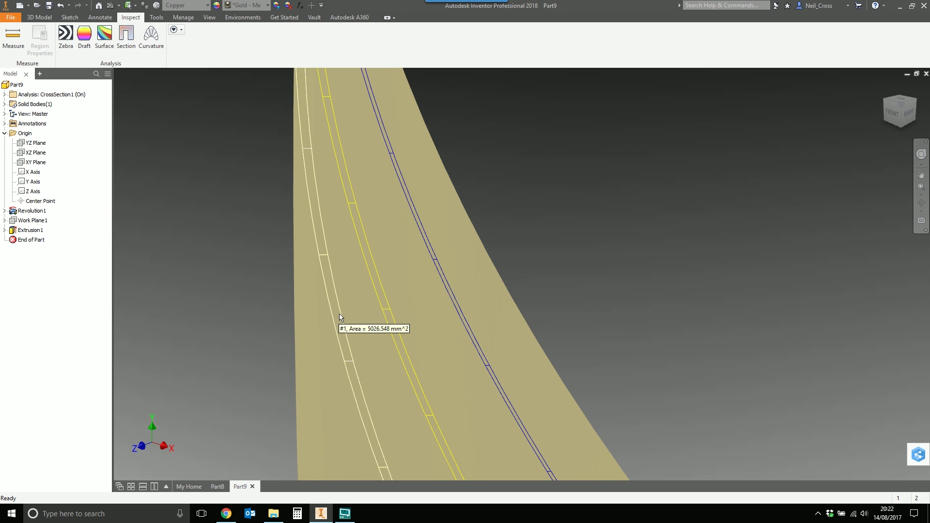
click(217, 487)
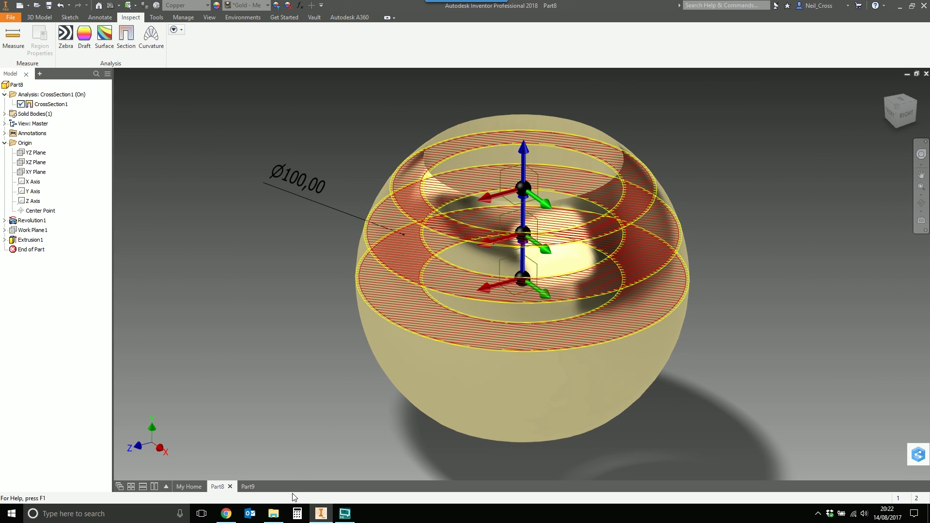
click(248, 486)
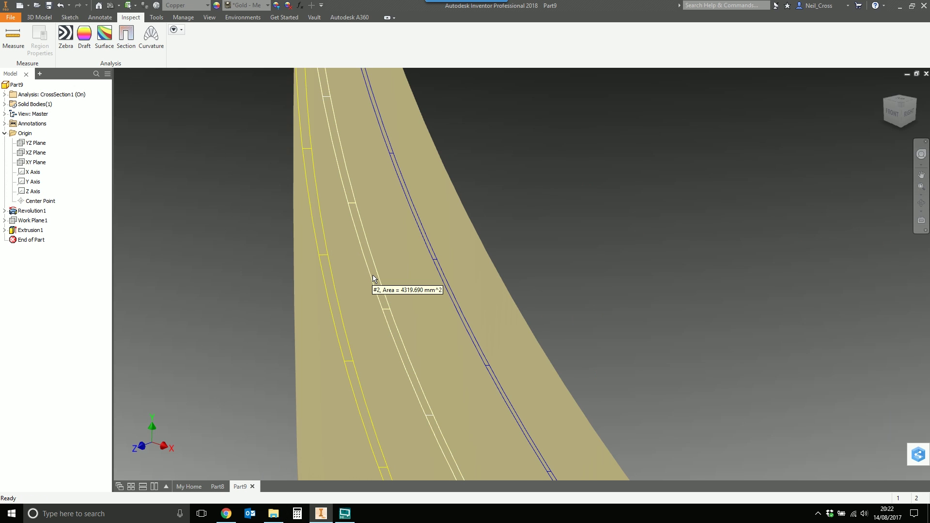
click(218, 487)
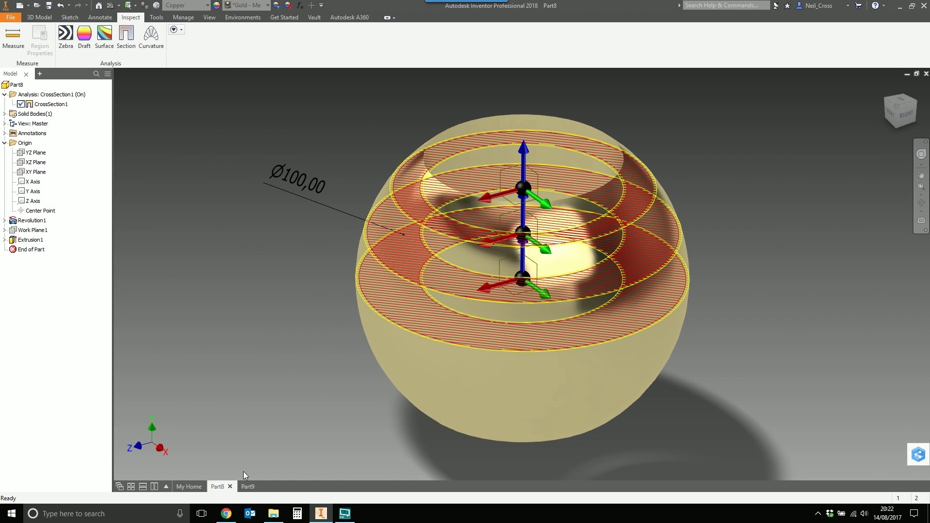
click(248, 486)
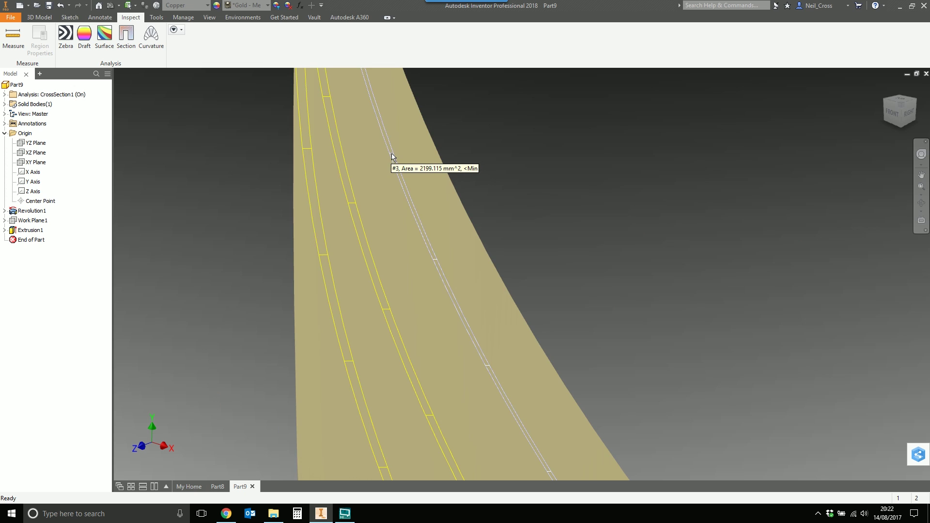
scroll(390, 162, down, 5)
scroll(324, 285, down, 5)
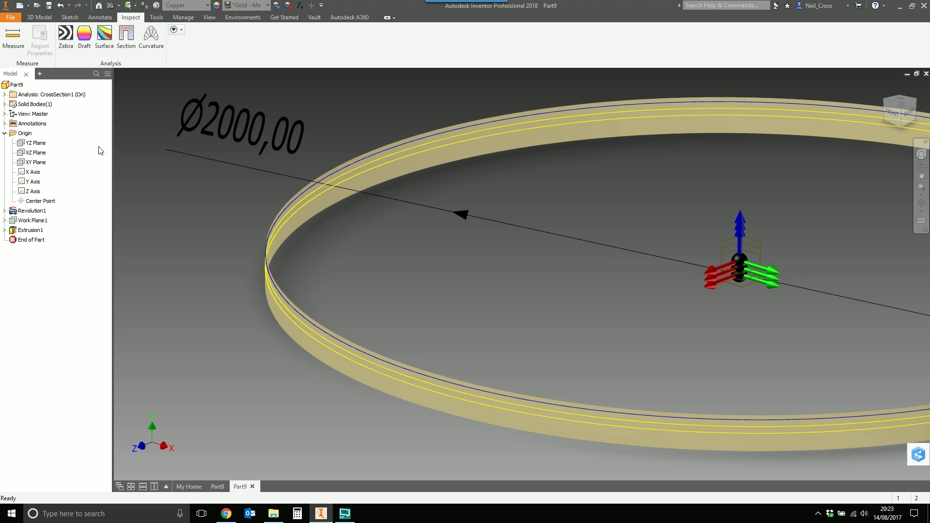
Review Part8's CrossSection1 settings without changes, then bring up the napkin ring video.
click(218, 486)
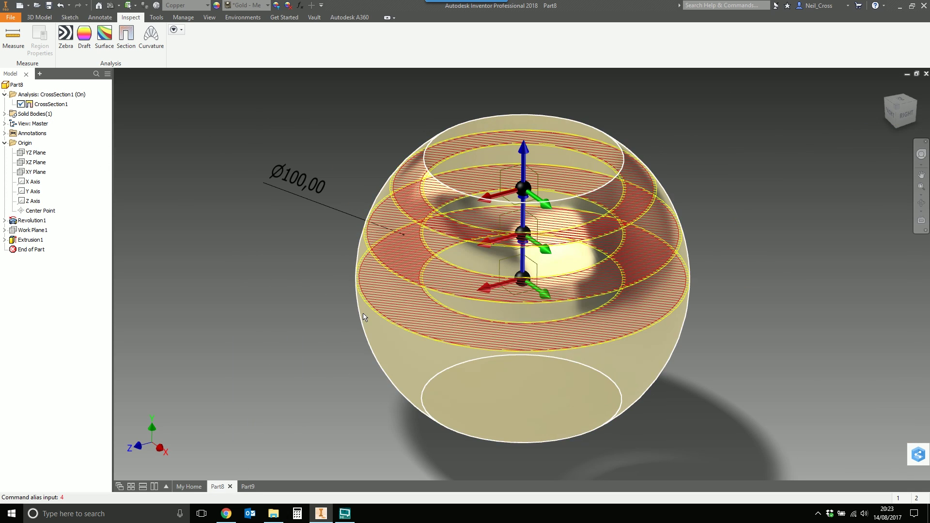
click(47, 105)
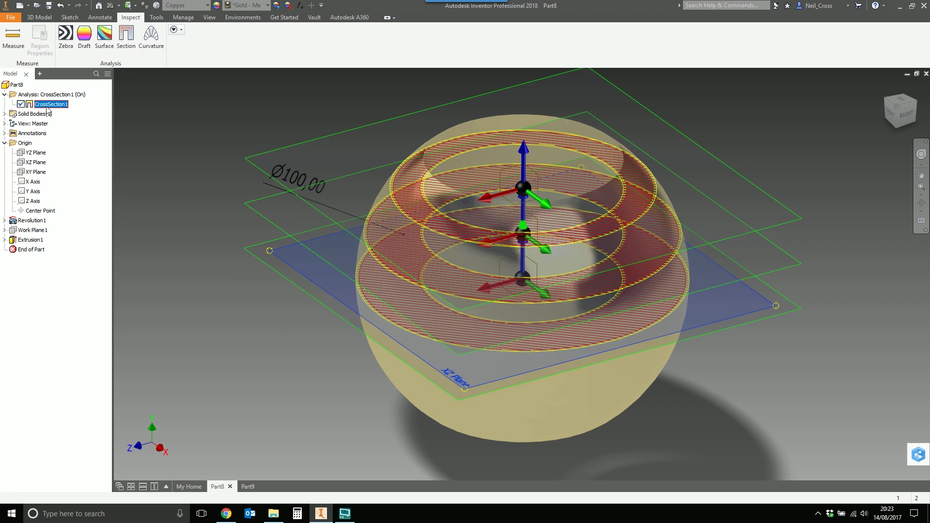
double_click(47, 107)
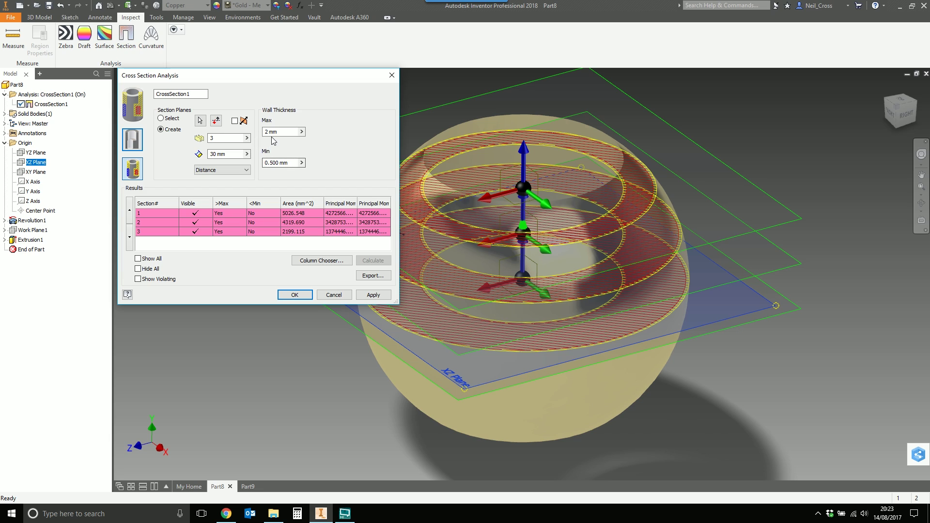
key(Tab)
key(Tab)
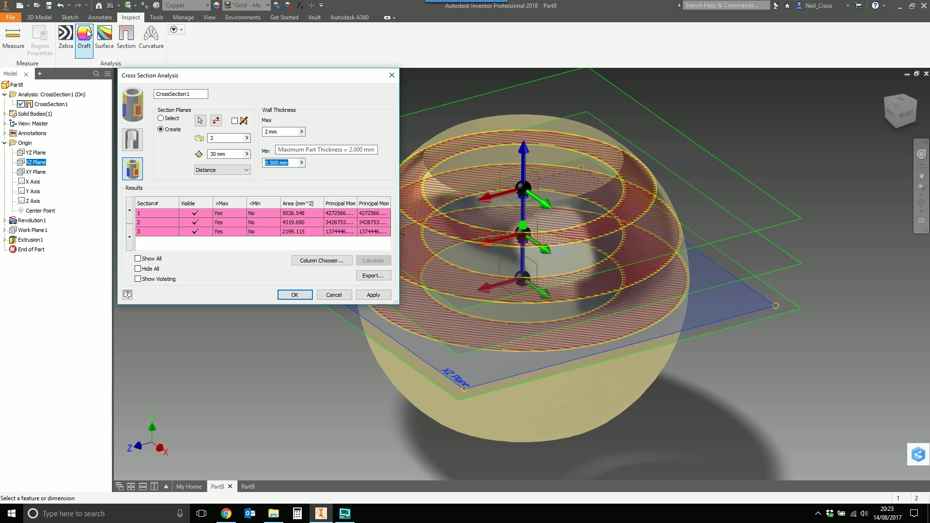
click(386, 78)
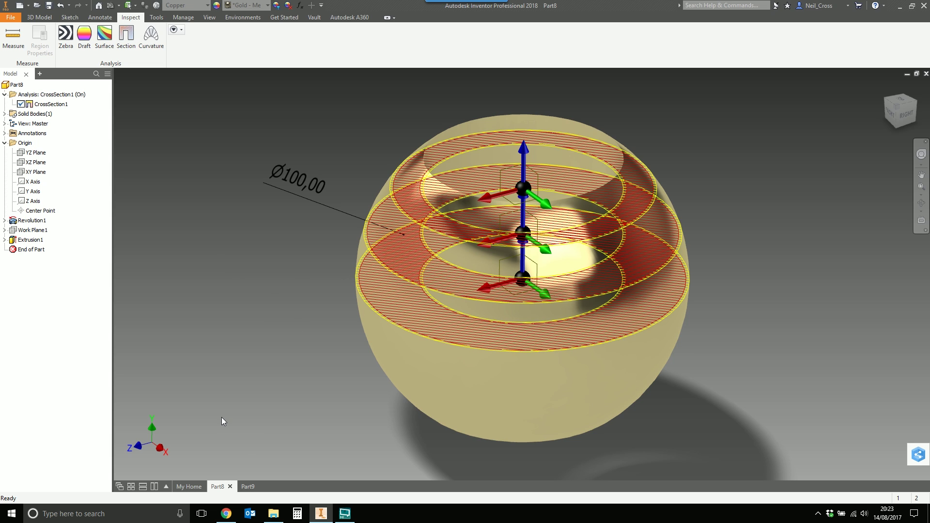
click(237, 515)
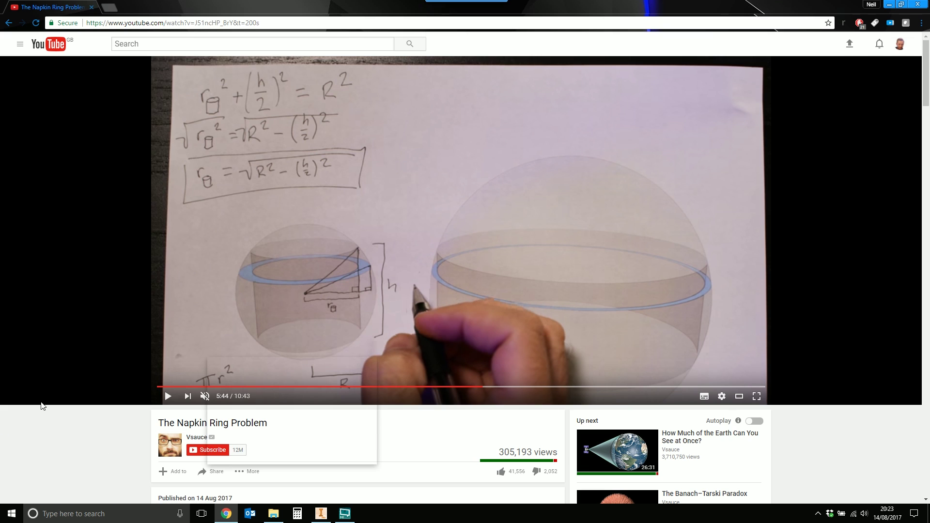
Switch from Chrome back to the Inventor window.
click(321, 514)
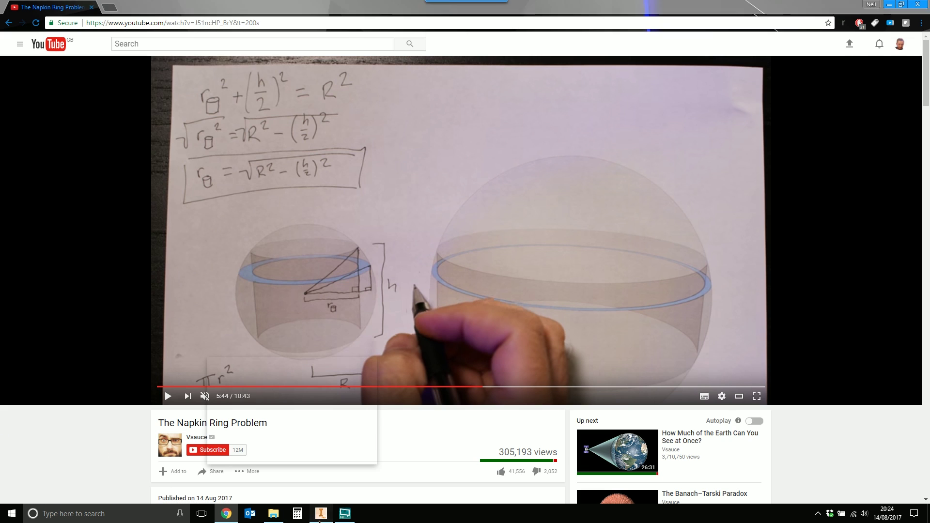